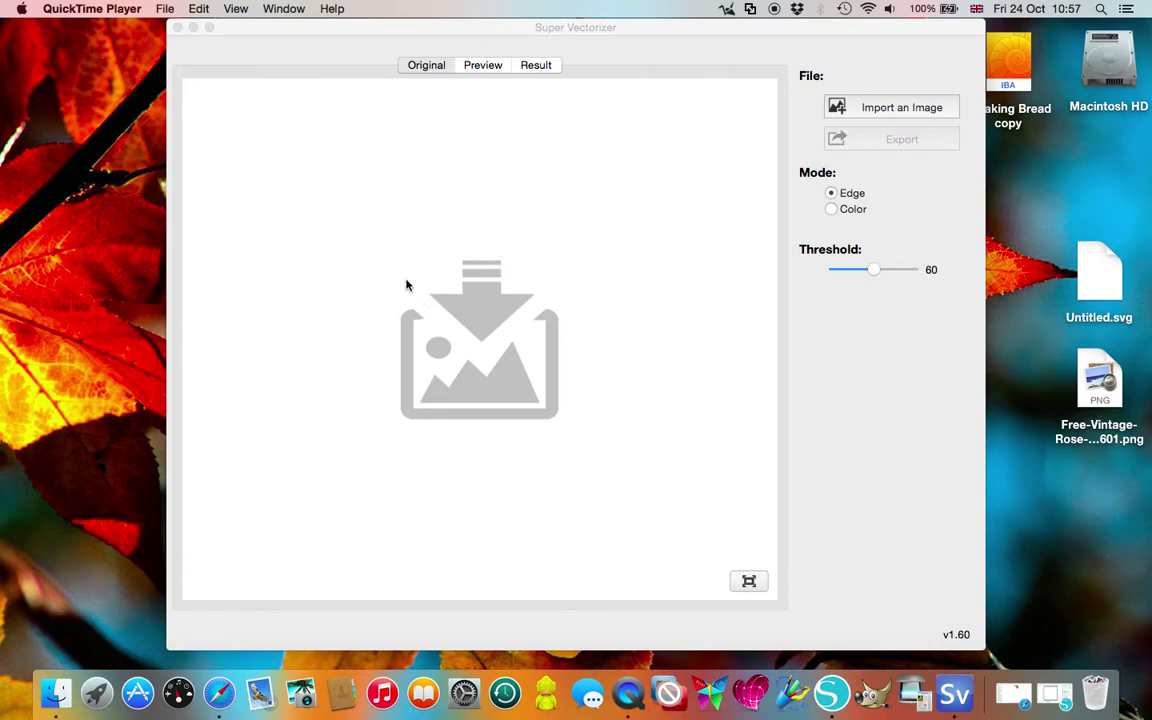
# Load the Free-Vintage-Rose PNG from the Desktop into Super Vectorizer and vectorize it in Color mode.
pyautogui.click(892, 113)
pyautogui.click(892, 110)
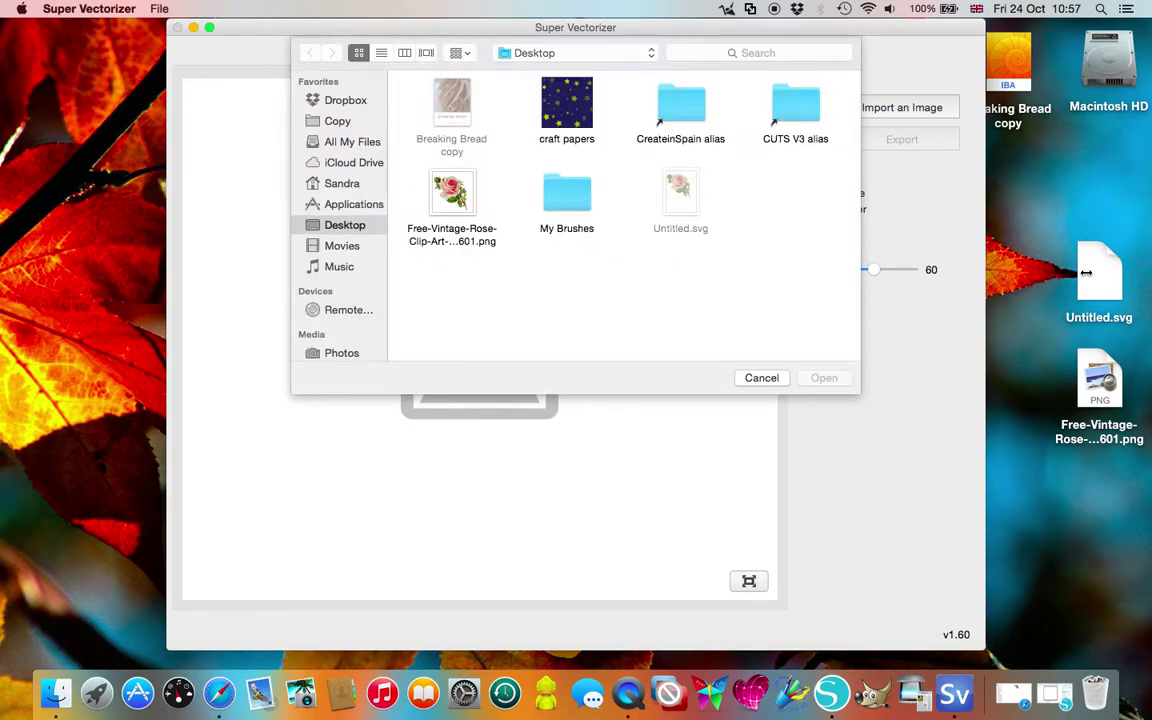
pyautogui.click(436, 194)
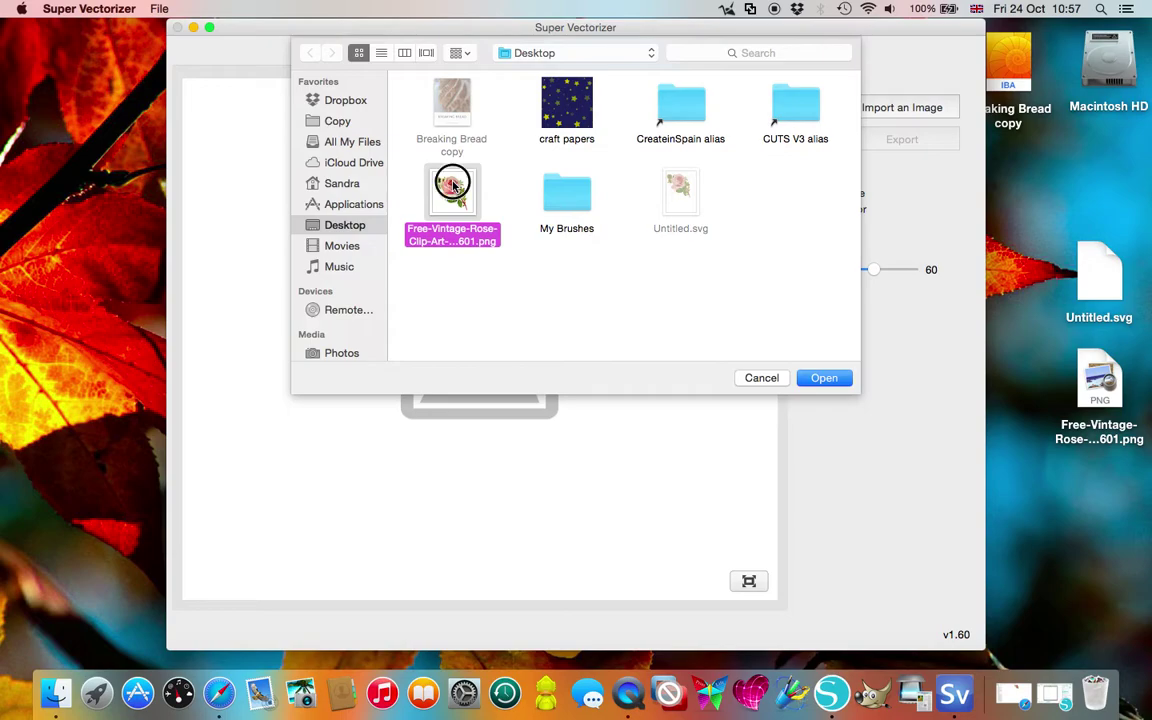
pyautogui.doubleClick(466, 190)
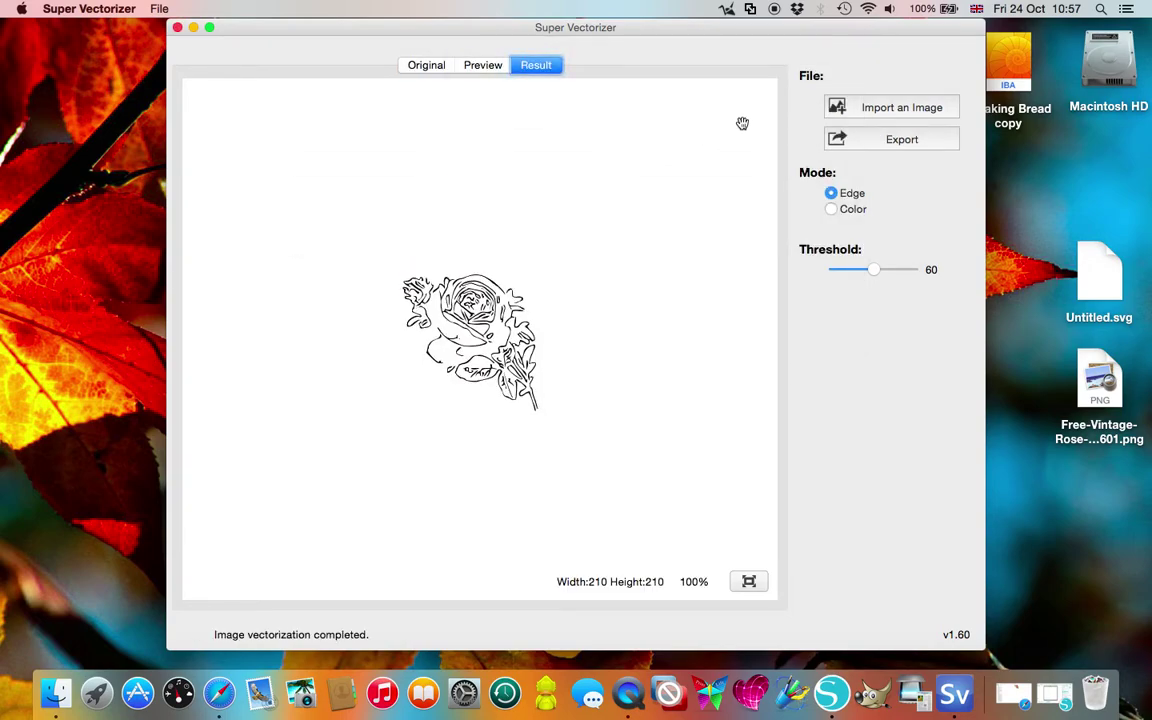
pyautogui.click(832, 212)
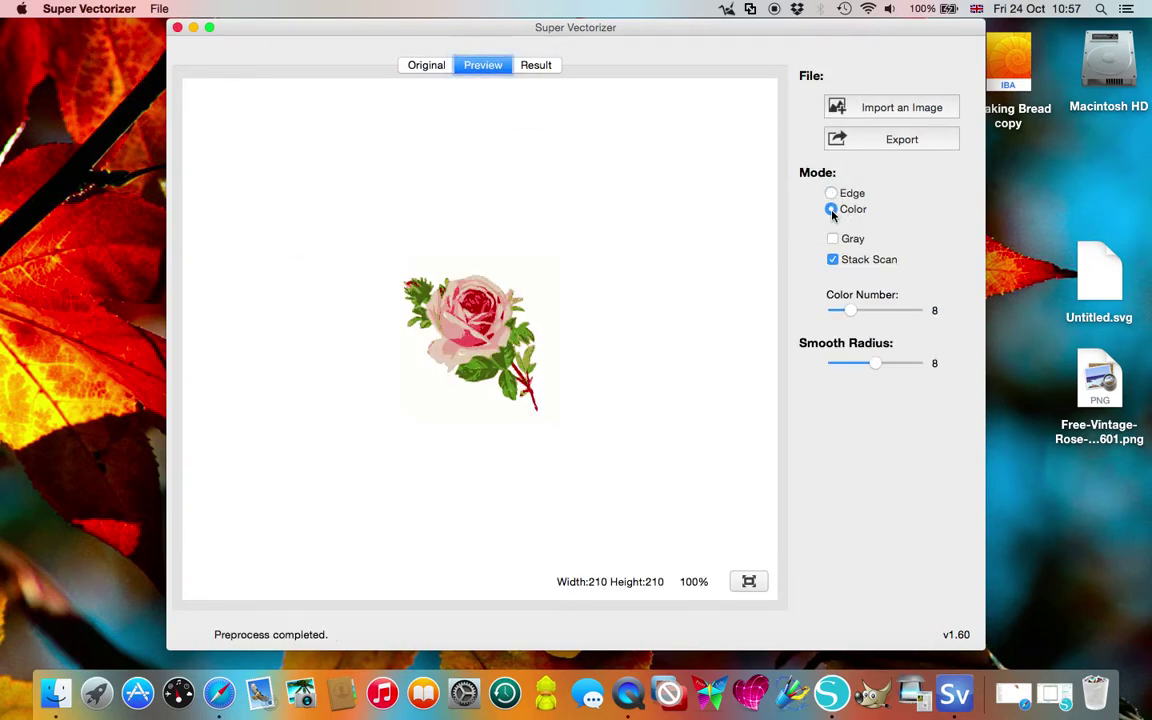
pyautogui.click(409, 70)
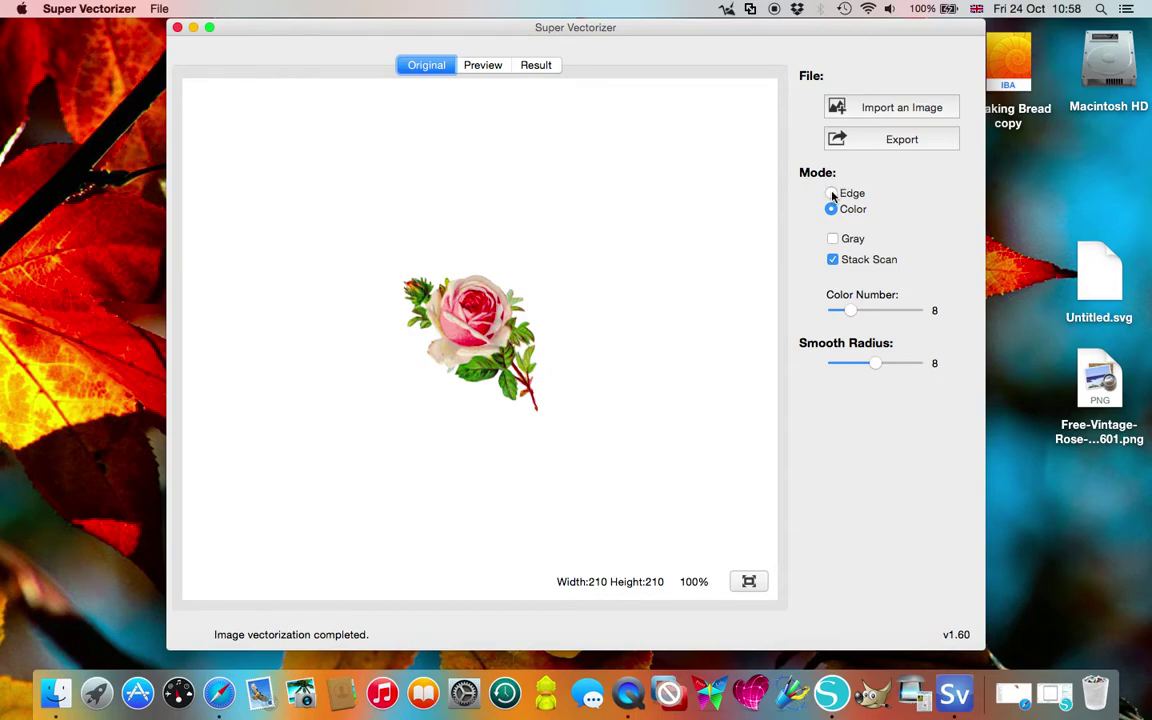
# Compare Edge, Gray and unstacked results, ending in Color mode with Gray off and Stack Scan on.
pyautogui.click(832, 194)
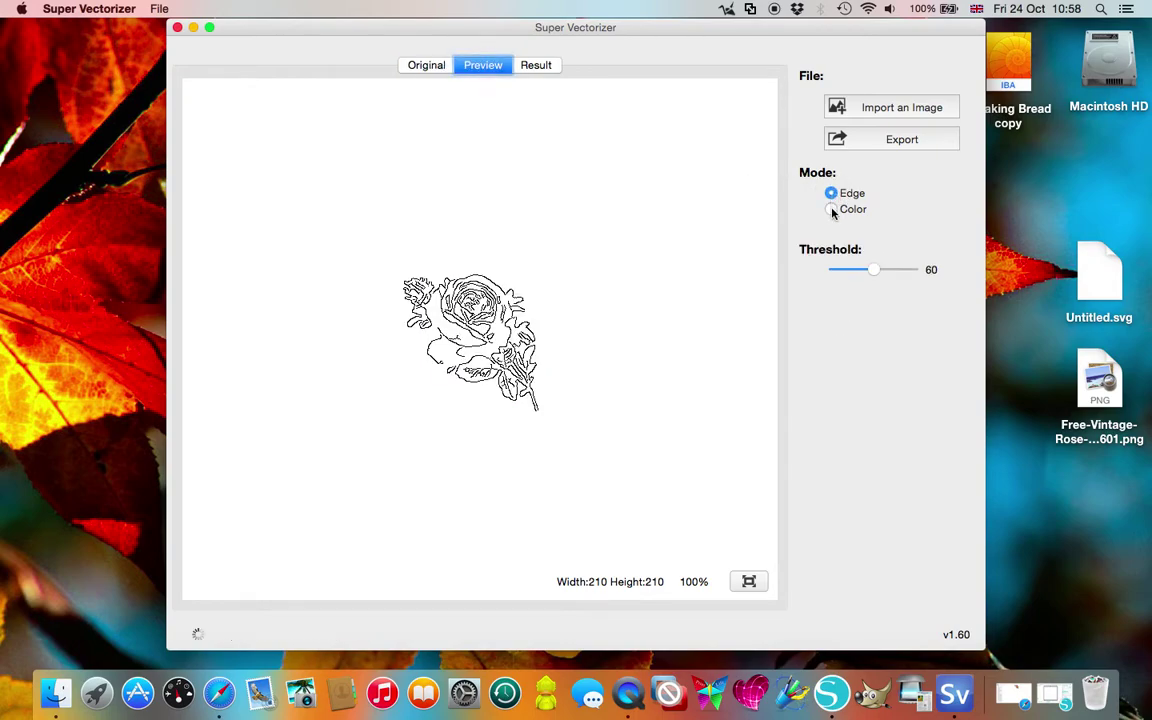
pyautogui.click(832, 209)
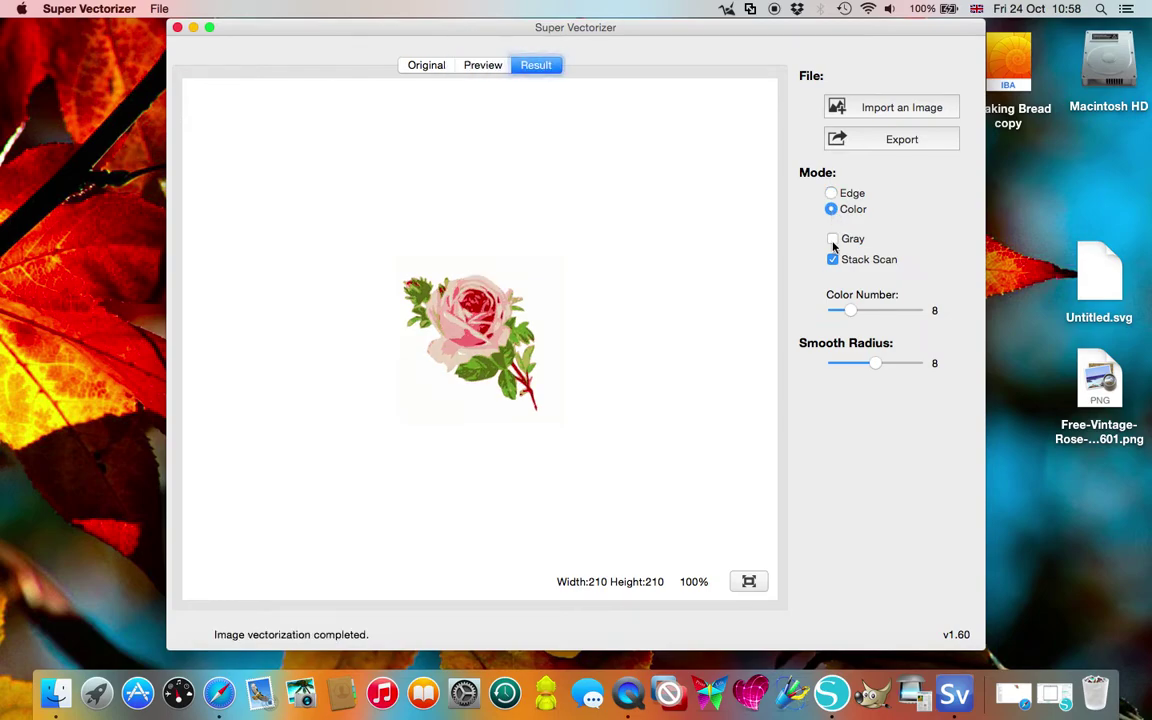
pyautogui.click(833, 240)
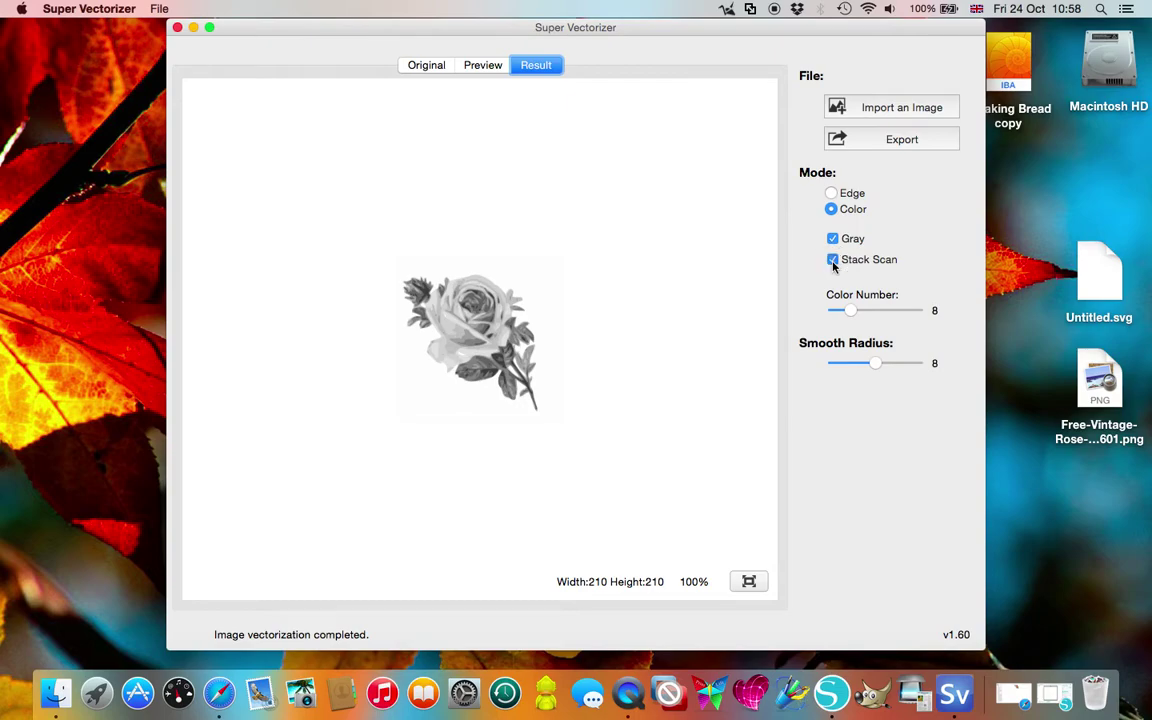
pyautogui.click(834, 261)
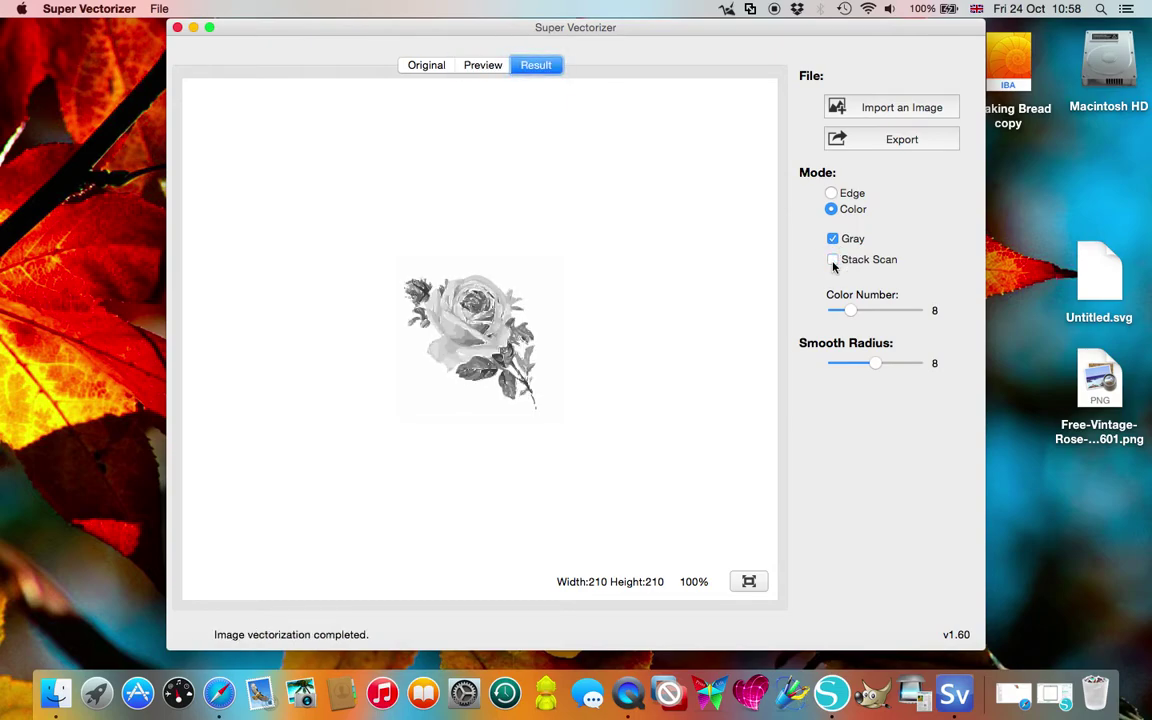
pyautogui.click(833, 261)
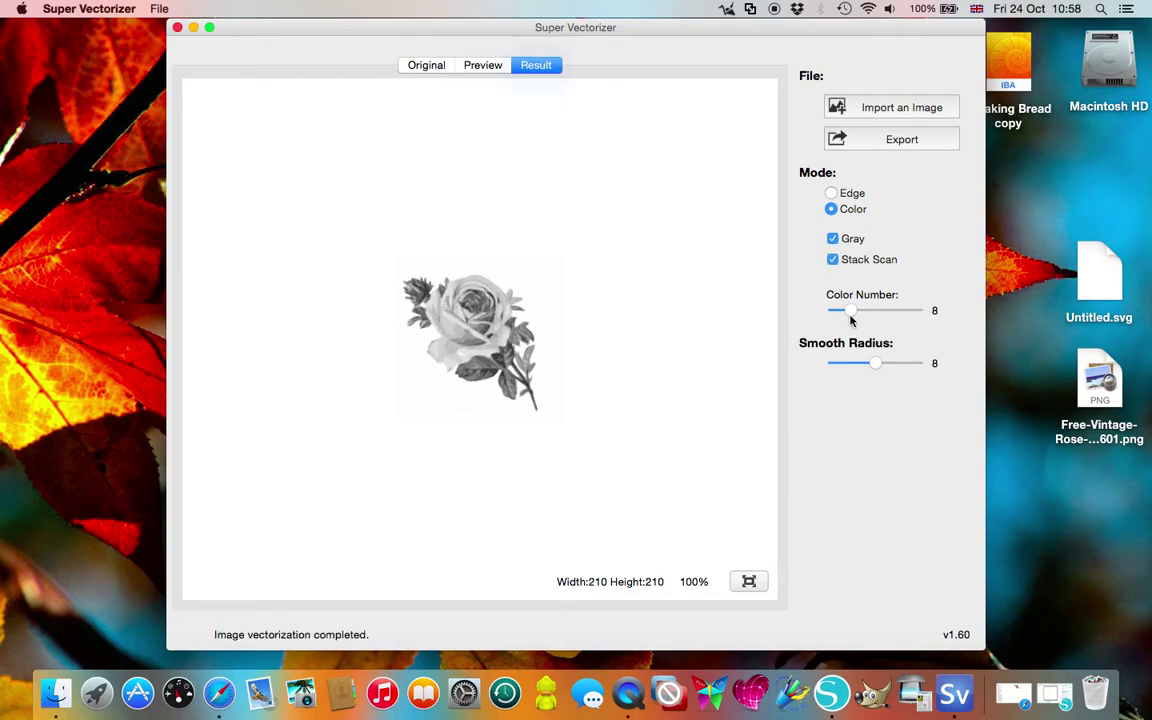
pyautogui.click(836, 240)
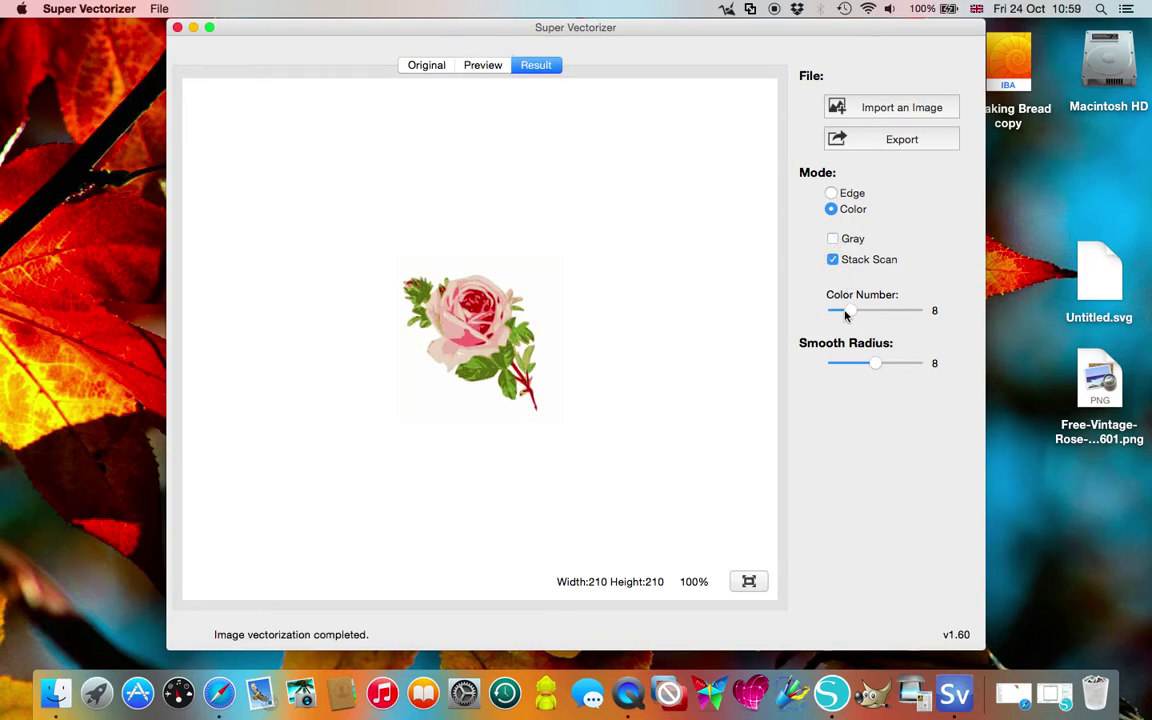
# Set the Color Number slider to 9 and the Smooth Radius slider to 9.
pyautogui.moveTo(851, 311); pyautogui.dragTo(812, 312)
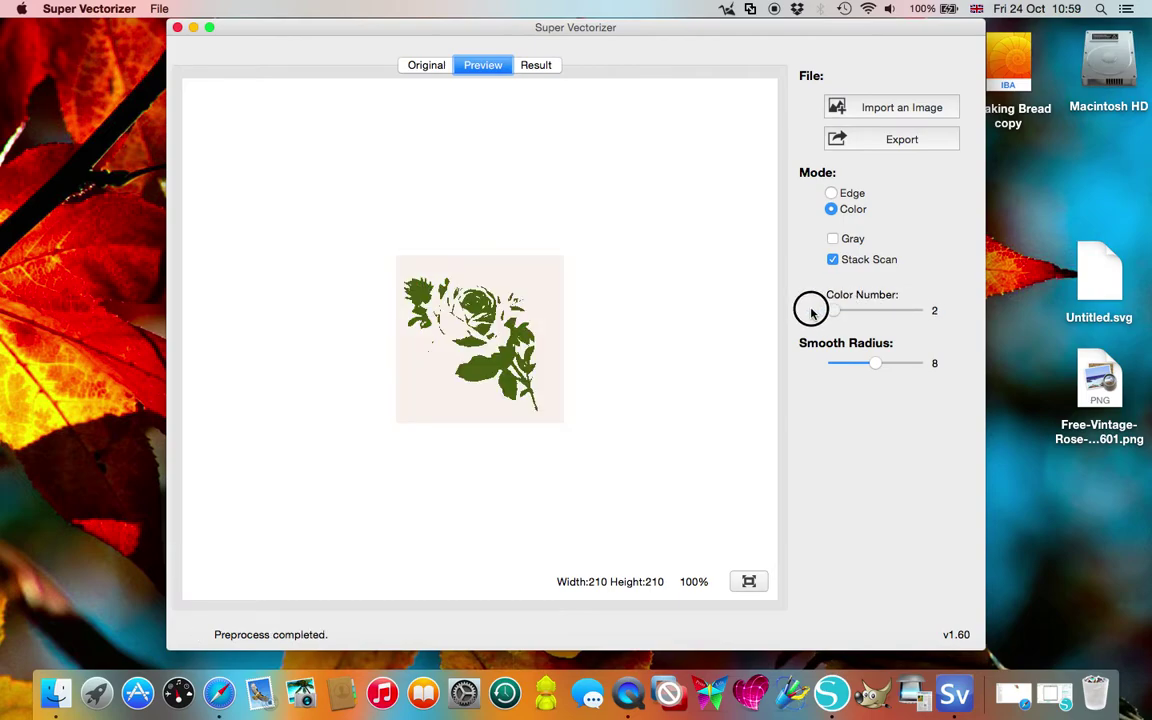
pyautogui.moveTo(812, 311); pyautogui.dragTo(854, 314)
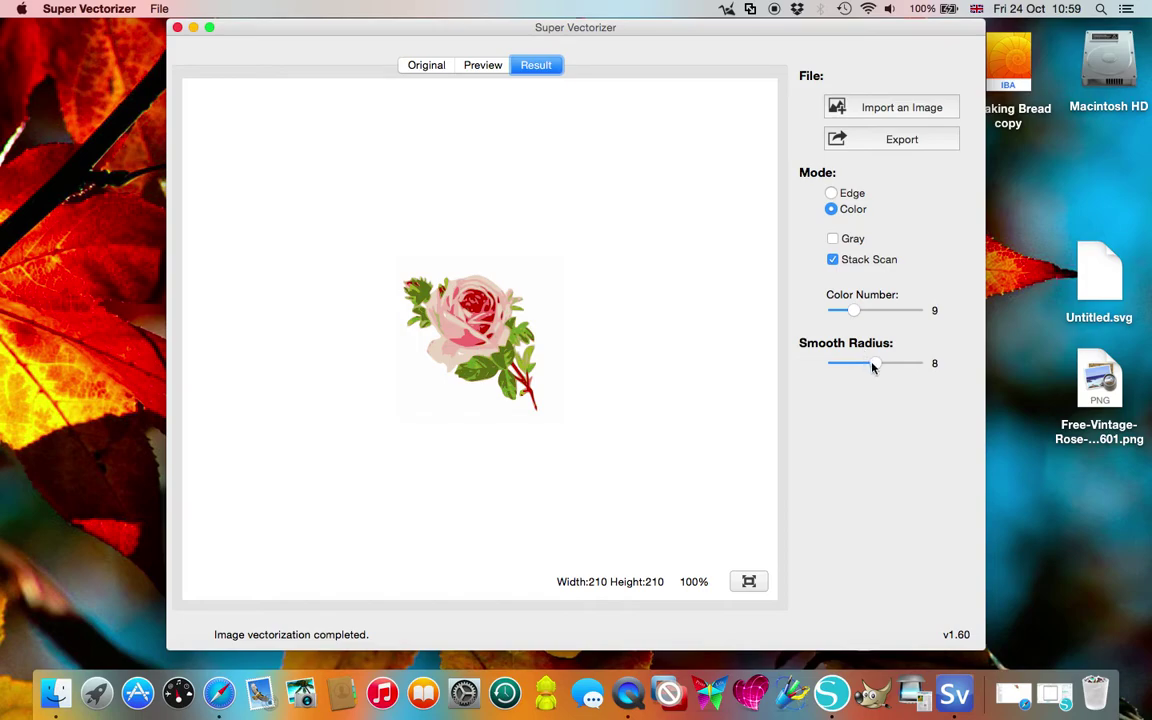
pyautogui.moveTo(872, 368)
pyautogui.mouseDown()
pyautogui.moveTo(903, 368)
pyautogui.moveTo(820, 362)
pyautogui.moveTo(890, 360)
pyautogui.moveTo(874, 368)
pyautogui.mouseUp()
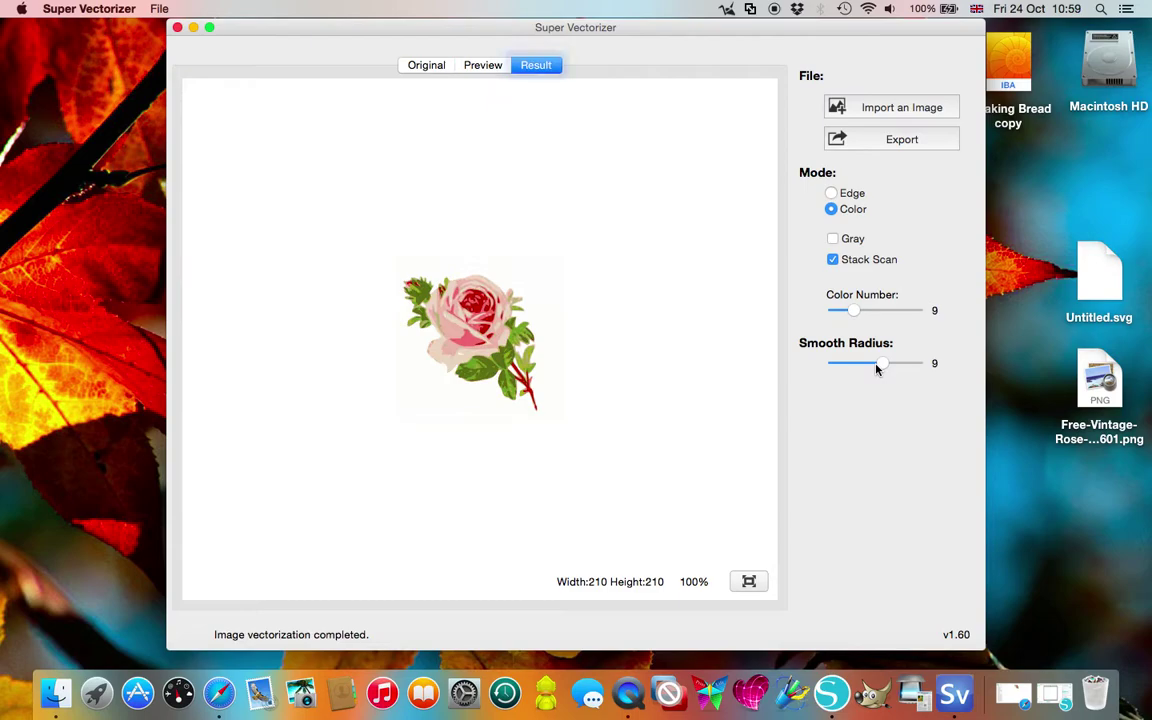
pyautogui.click(891, 141)
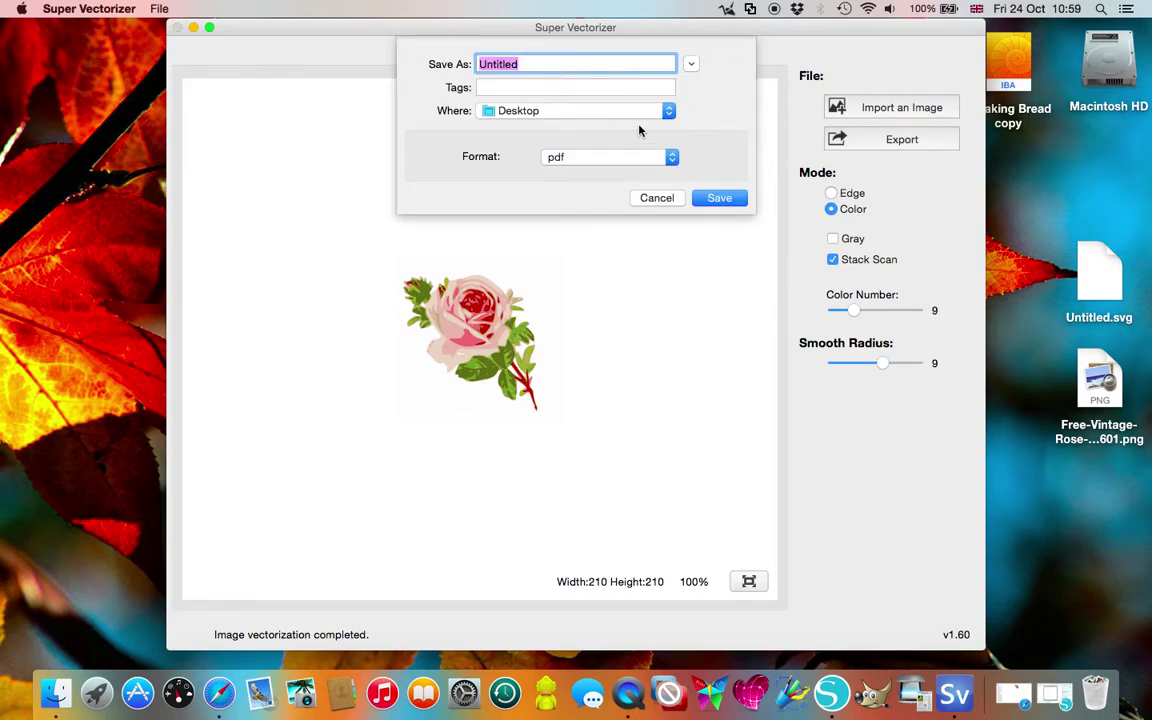
# Export the vectorized rose to the Desktop as 1.svg in SVG format.
pyautogui.write('1')
pyautogui.click(671, 154)
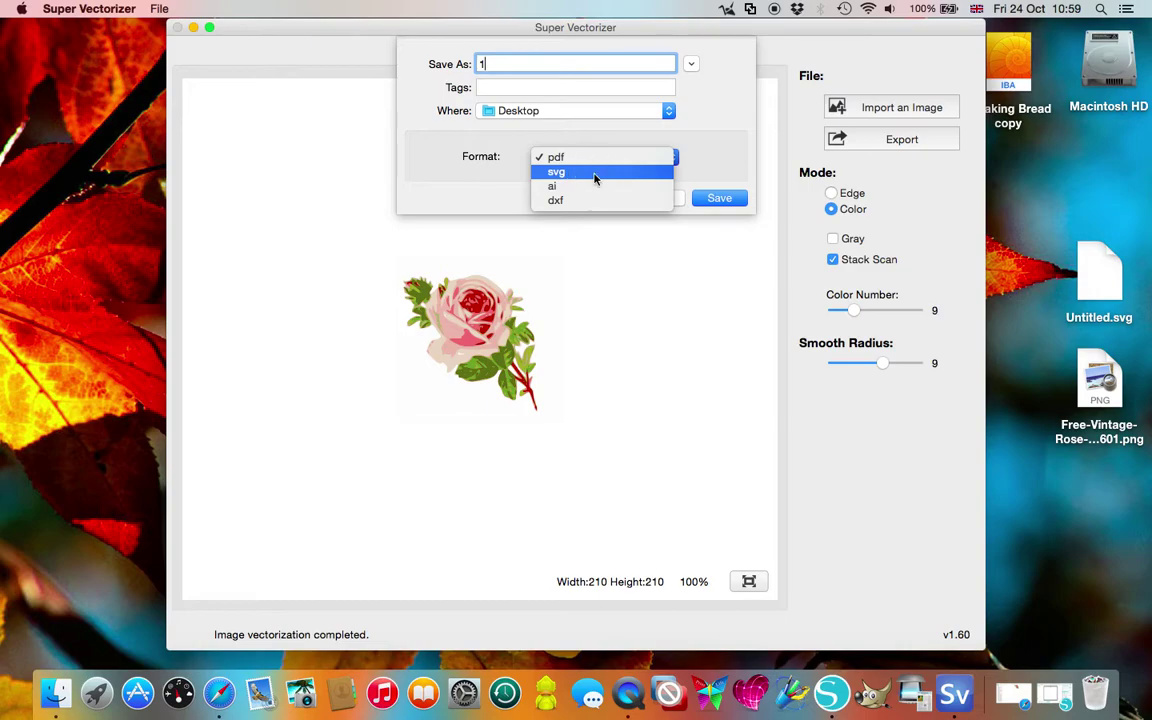
pyautogui.click(594, 174)
pyautogui.click(722, 197)
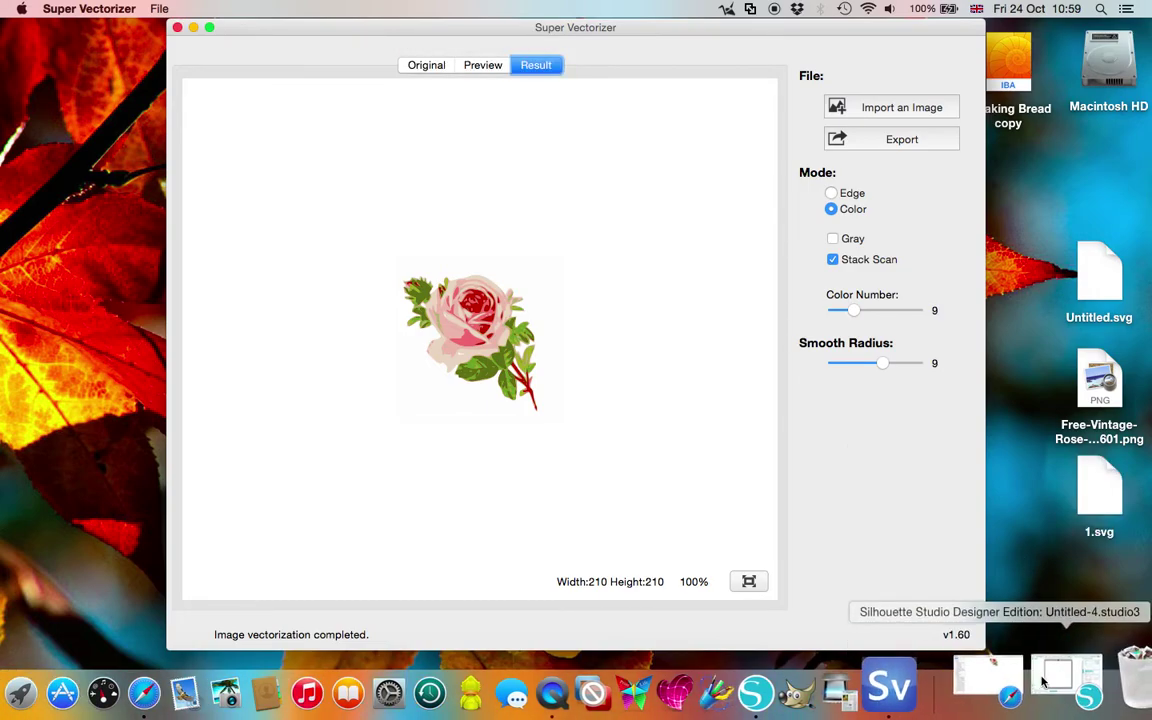
# Open 1.svg in Silhouette Studio, zoom in, and select the 7.408 cm rose.
pyautogui.click(1042, 682)
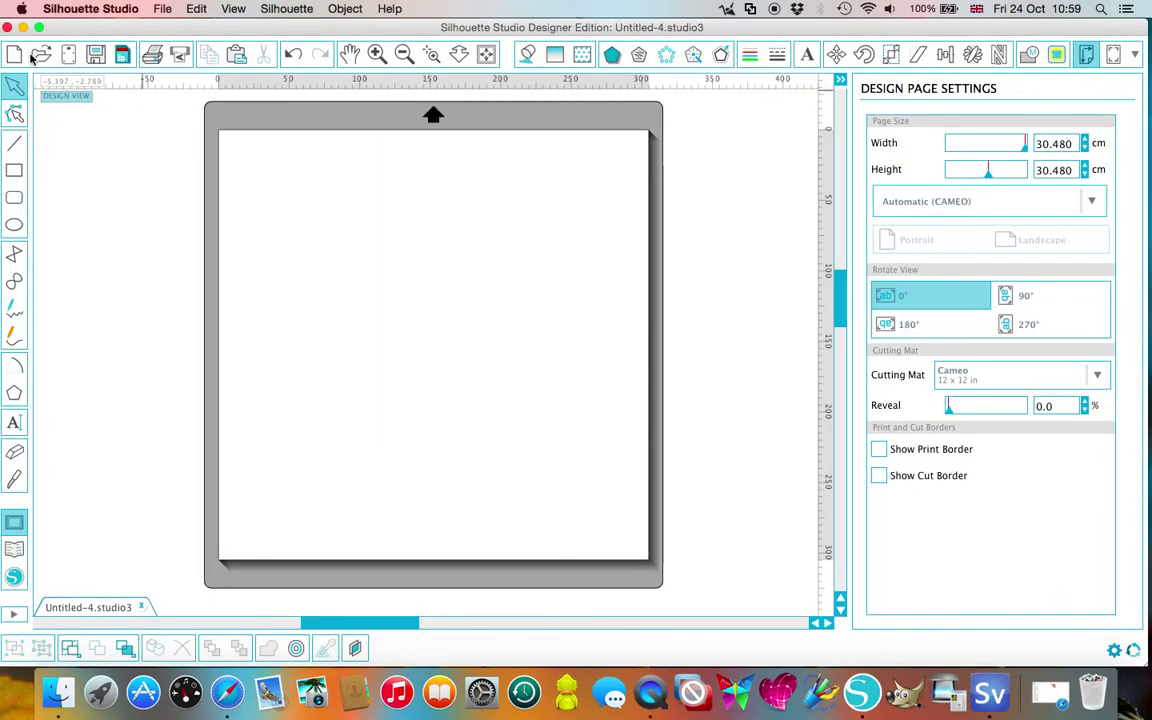
pyautogui.click(36, 56)
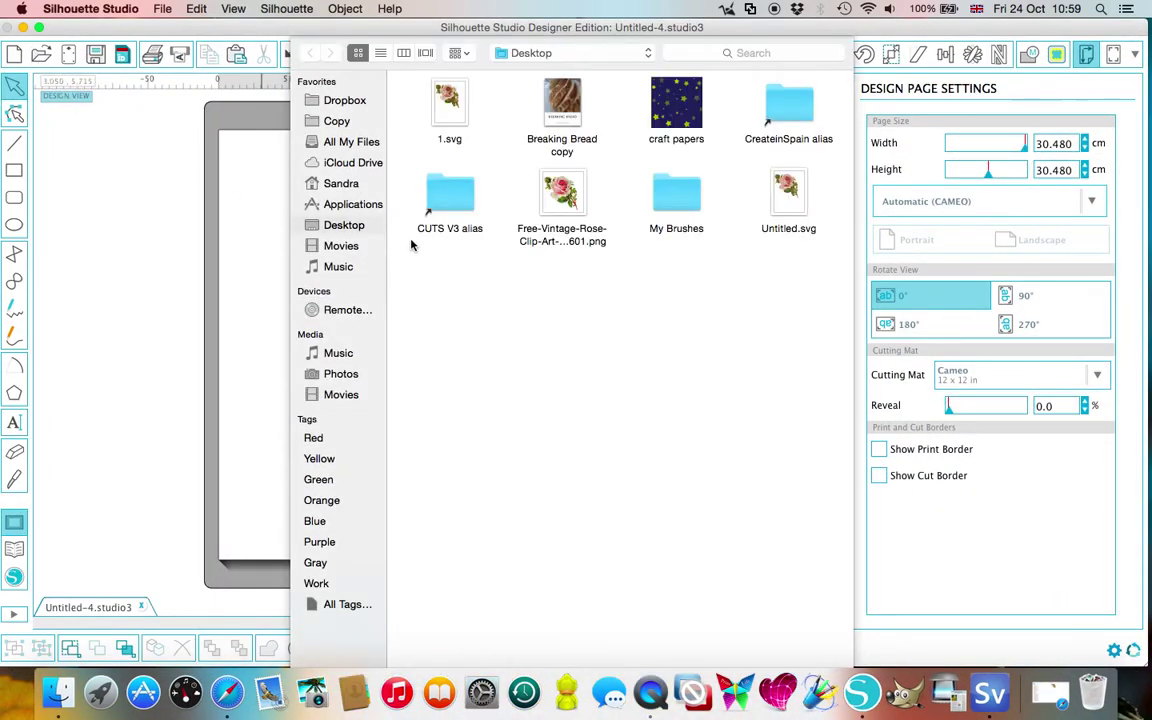
pyautogui.press('Escape')
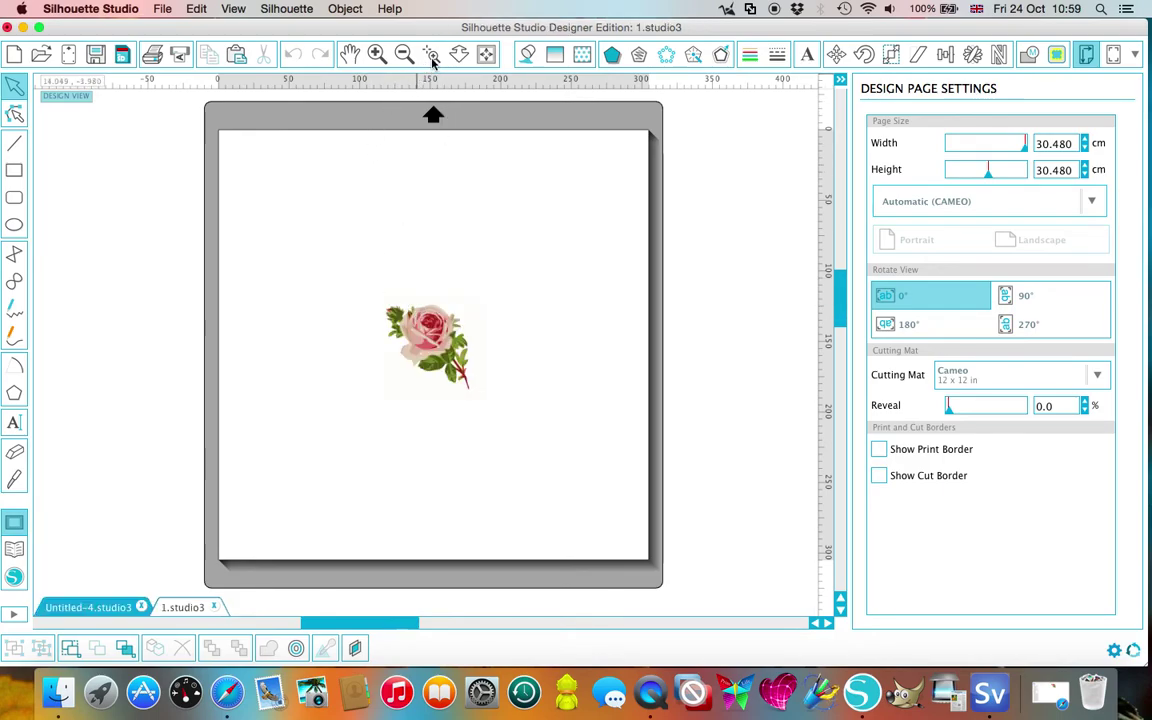
pyautogui.scroll(5, 436, 343)
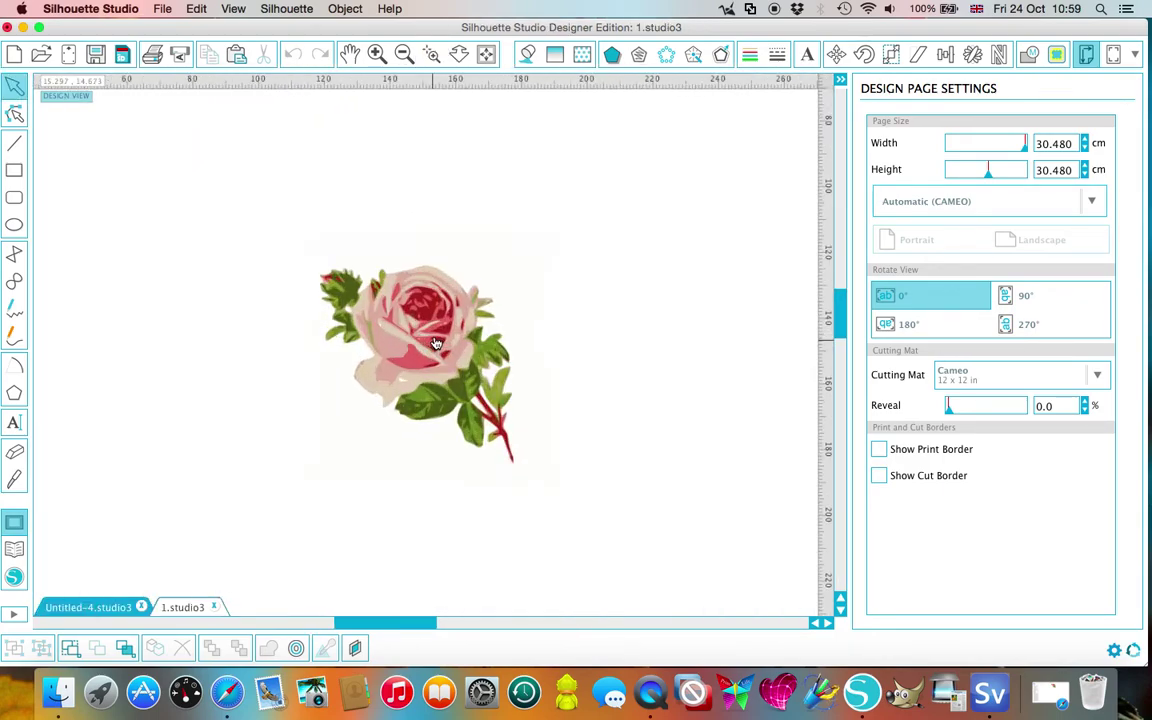
pyautogui.scroll(1, 436, 343)
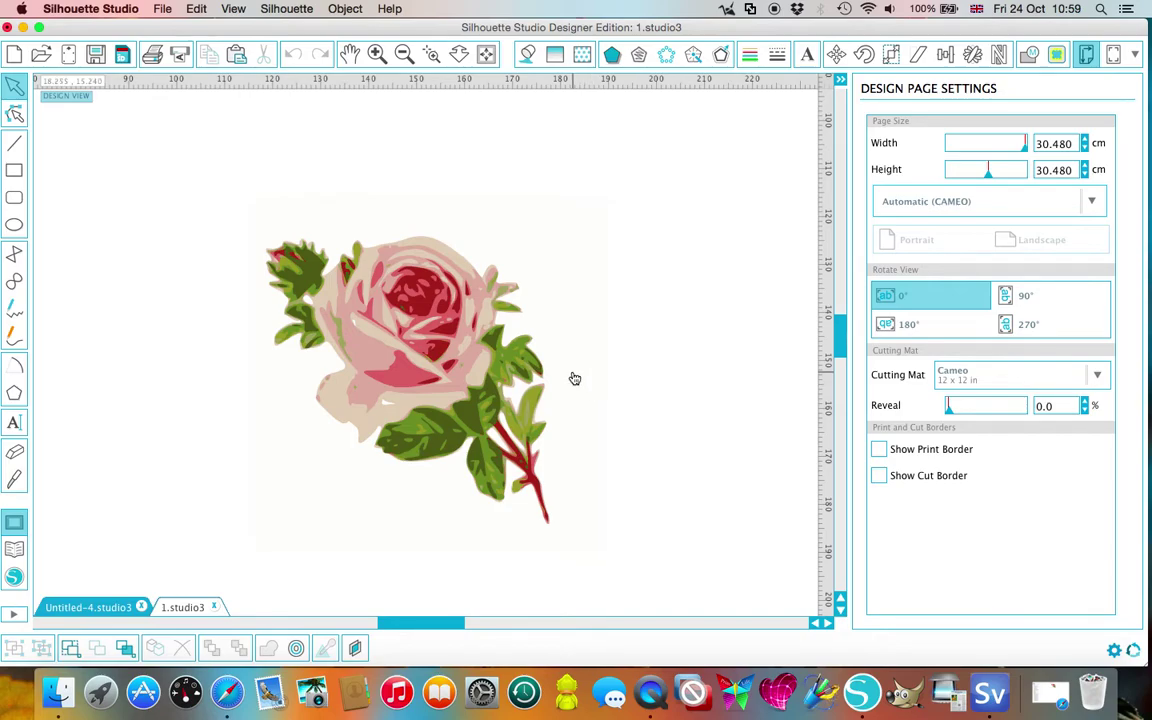
pyautogui.click(486, 378)
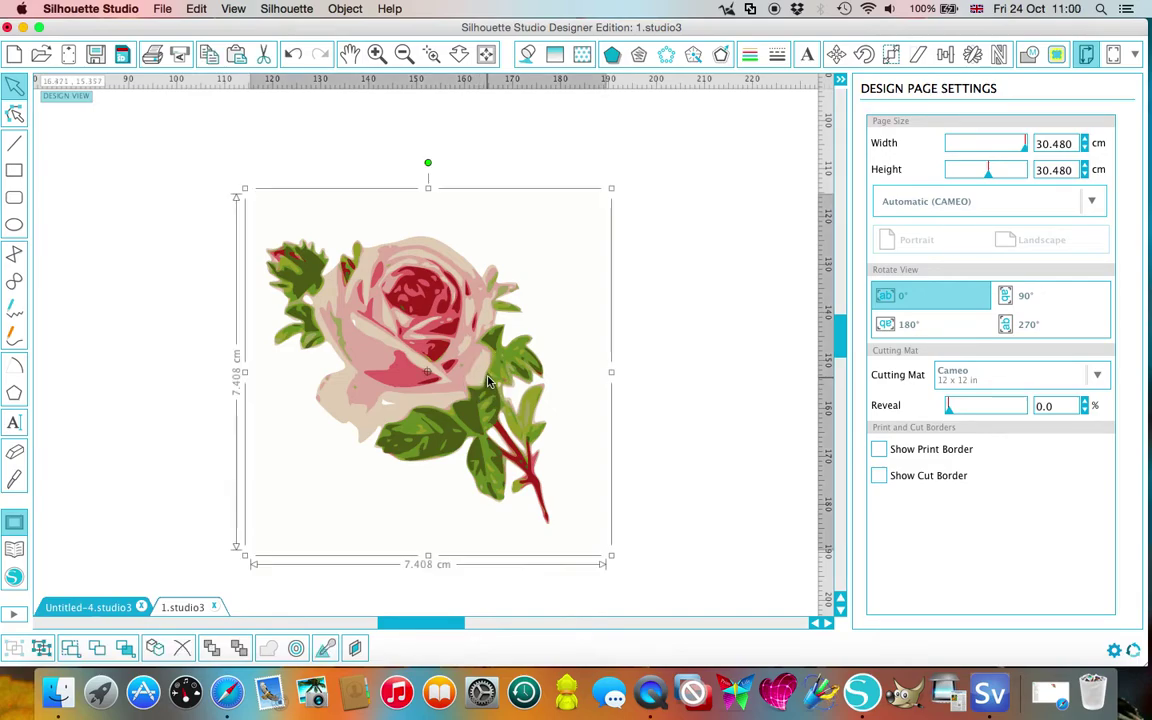
# Colour the rose's outlines red with the Line Color swatches.
pyautogui.click(749, 54)
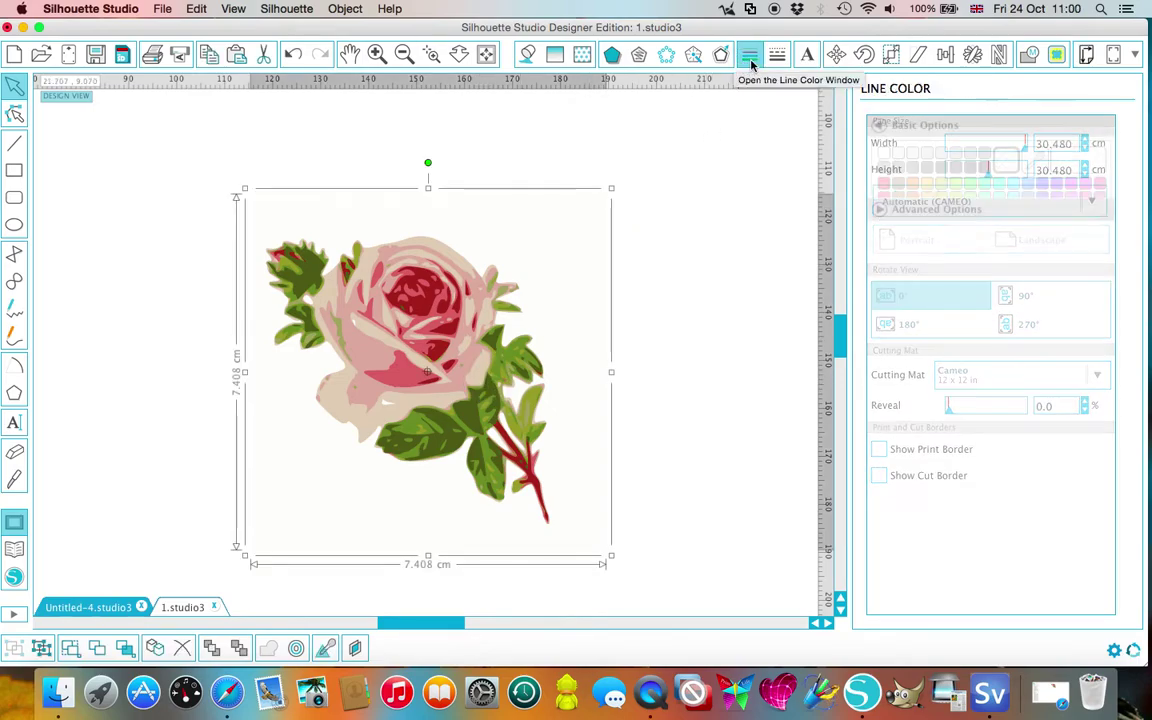
pyautogui.click(883, 184)
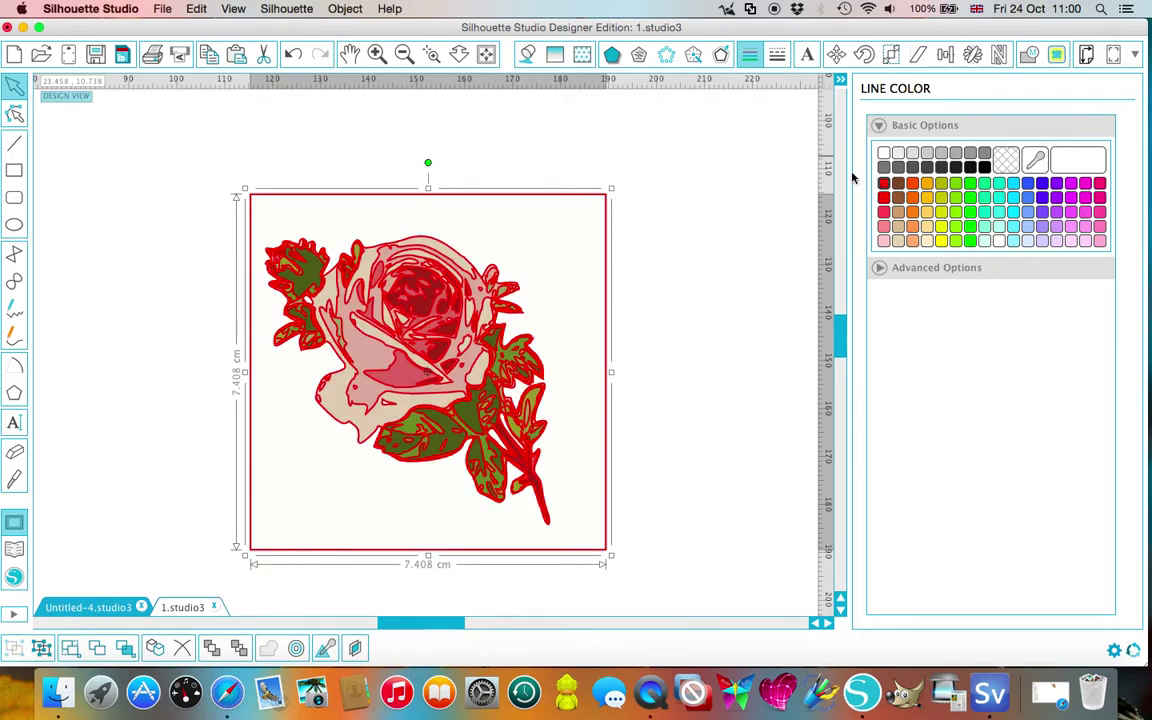
pyautogui.click(778, 55)
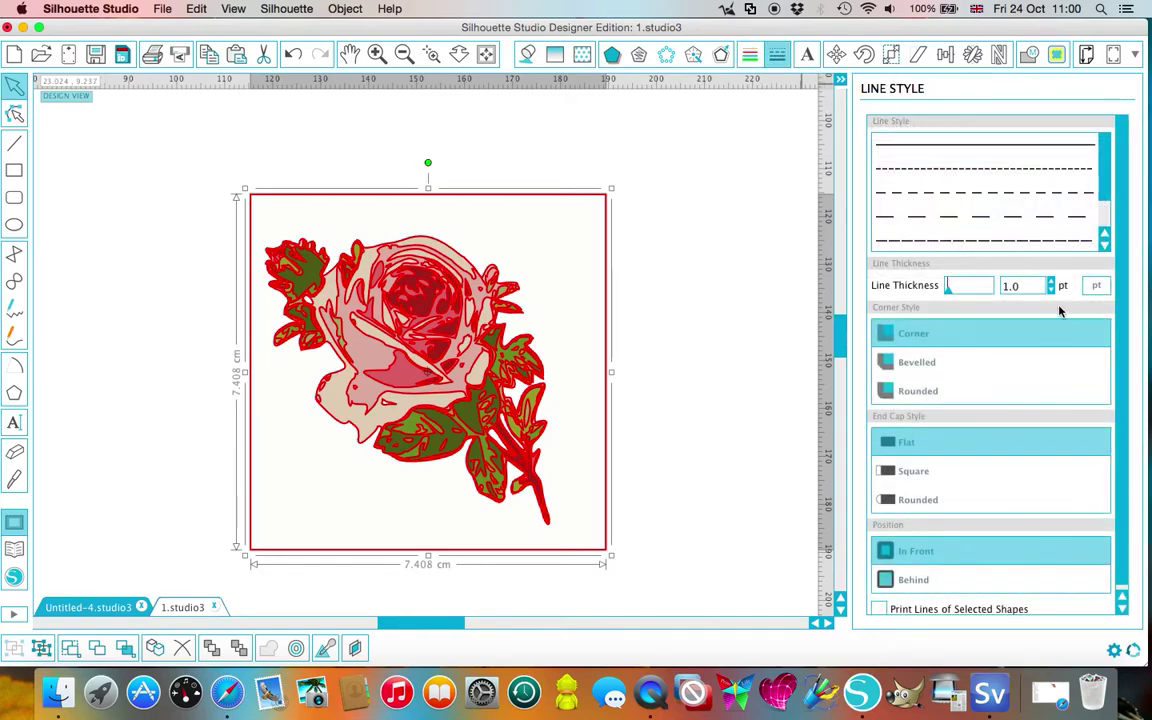
# Lower the rose's line thickness from 1.0 pt down to 0.0 pt, then deselect it.
pyautogui.click(1050, 287)
pyautogui.click(1050, 291)
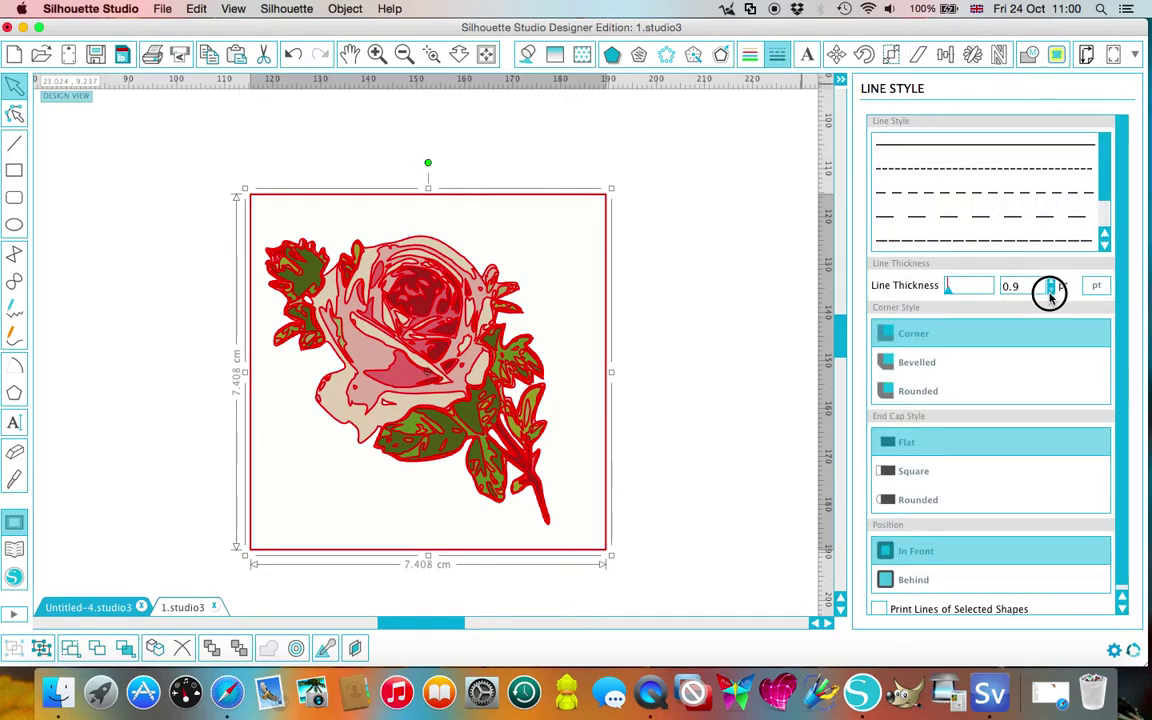
pyautogui.click(1051, 292)
pyautogui.click(1051, 292)
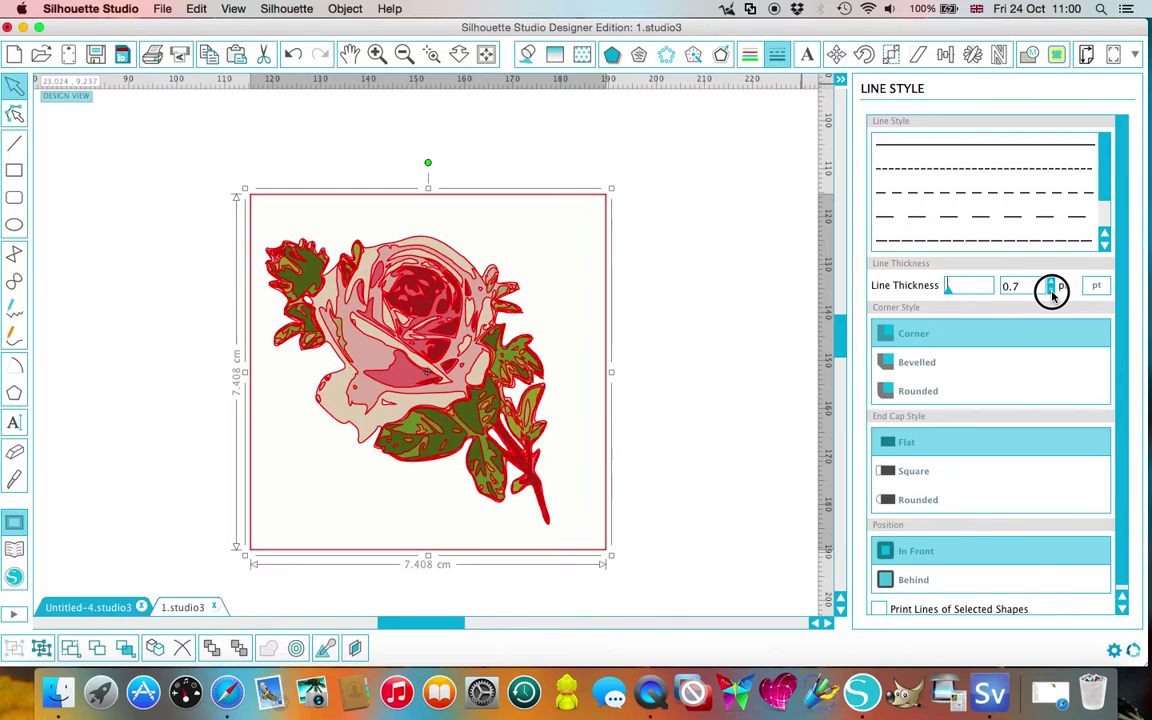
pyautogui.click(1051, 292)
pyautogui.click(1051, 292)
pyautogui.click(1051, 292)
pyautogui.click(1051, 292)
pyautogui.click(1051, 292)
pyautogui.click(1051, 292)
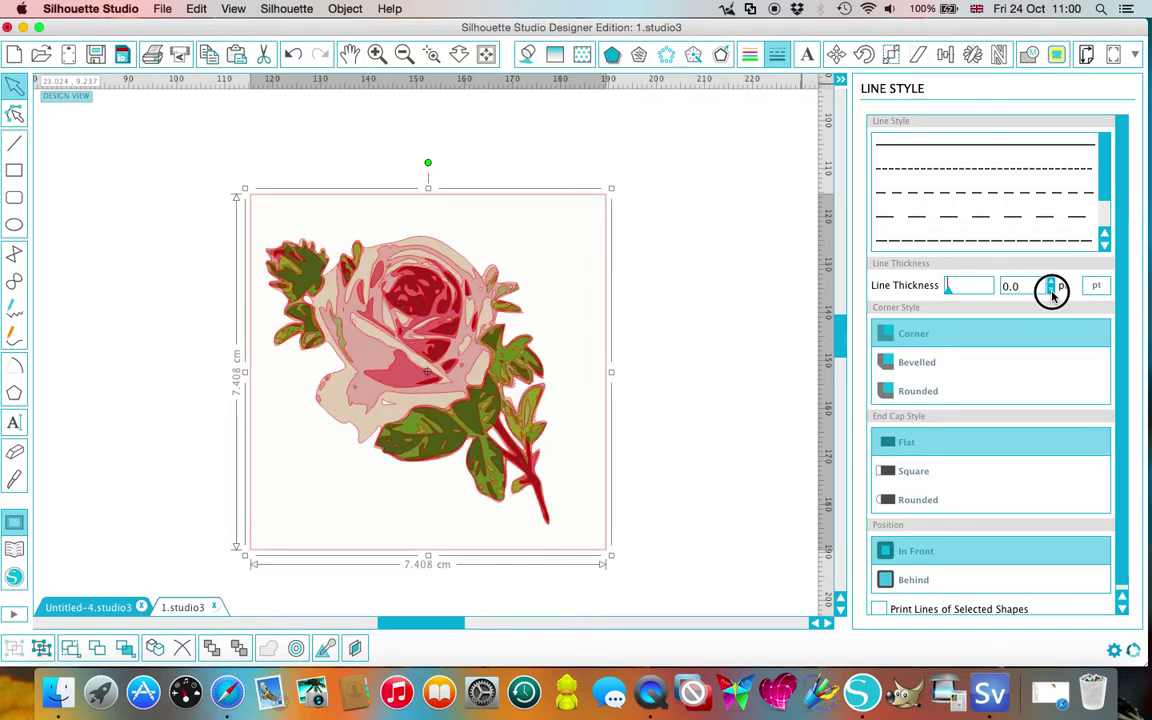
pyautogui.click(673, 275)
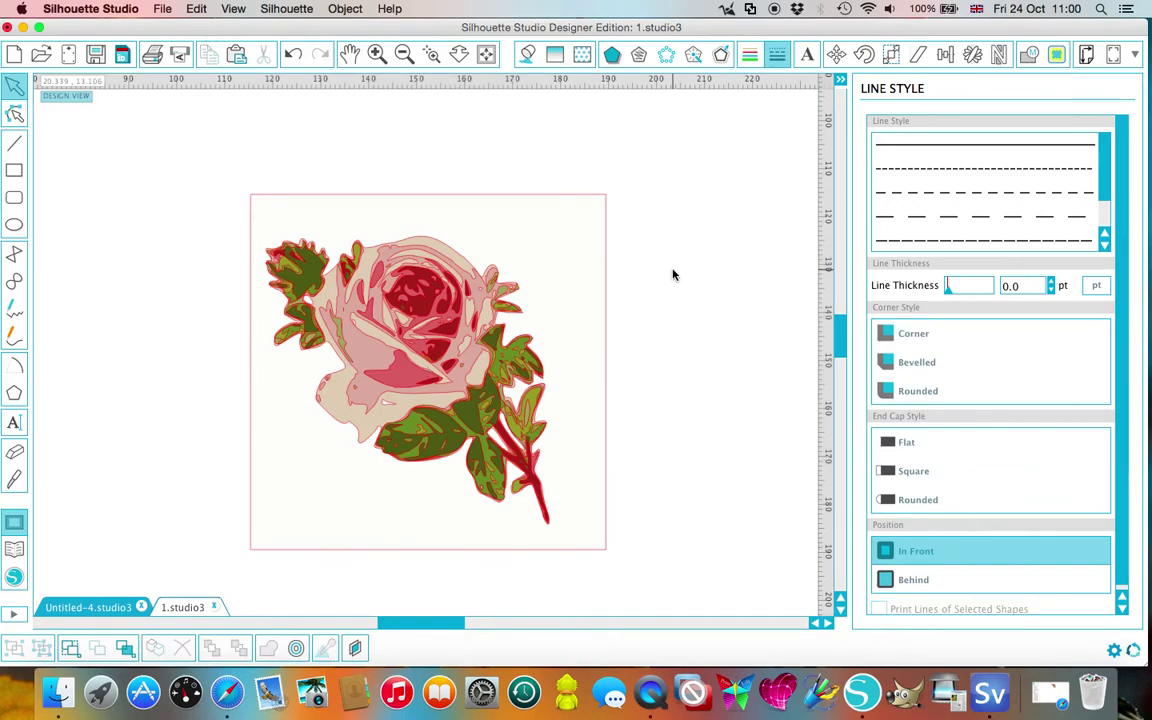
pyautogui.rightClick(604, 296)
# Ungroup the rose and drag its white 7.408 cm background square off to the right.
pyautogui.click(643, 526)
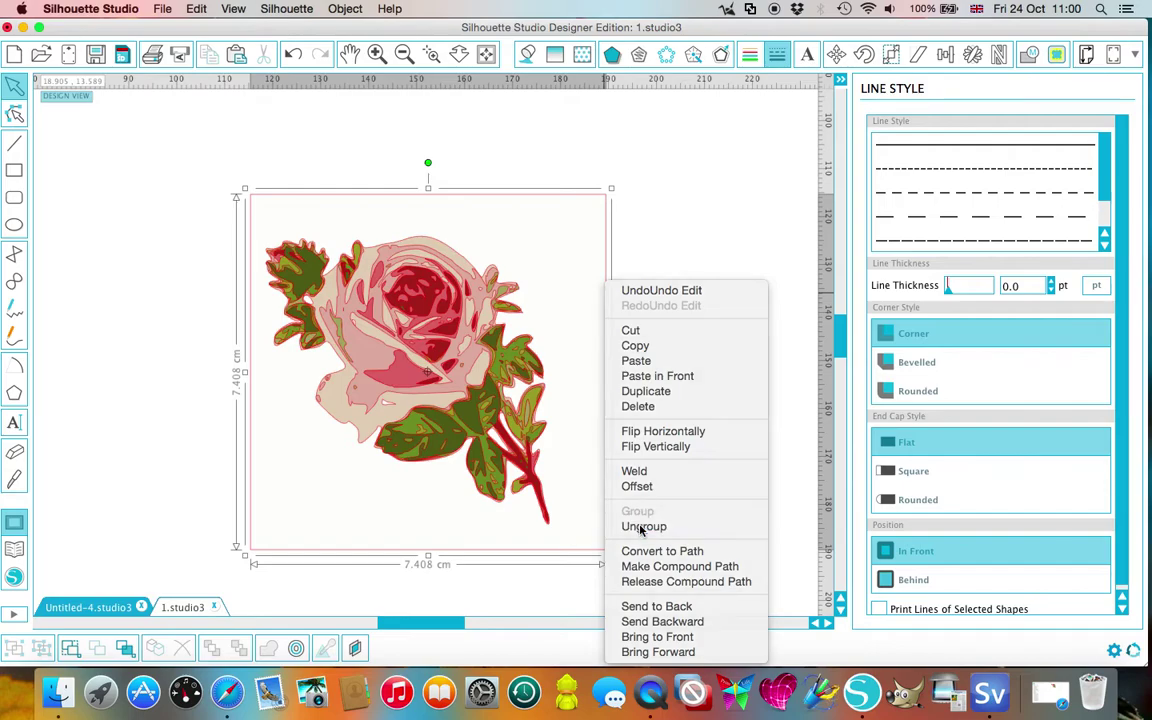
pyautogui.click(676, 409)
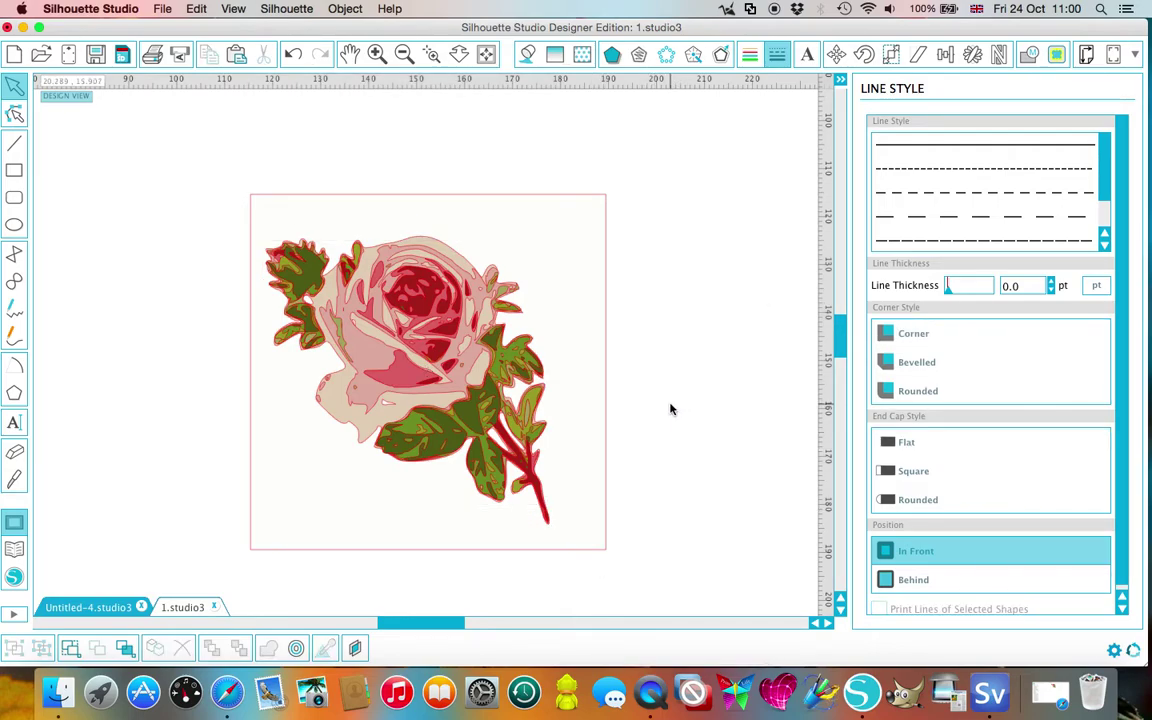
pyautogui.moveTo(399, 378); pyautogui.dragTo(642, 265)
pyautogui.click(642, 265)
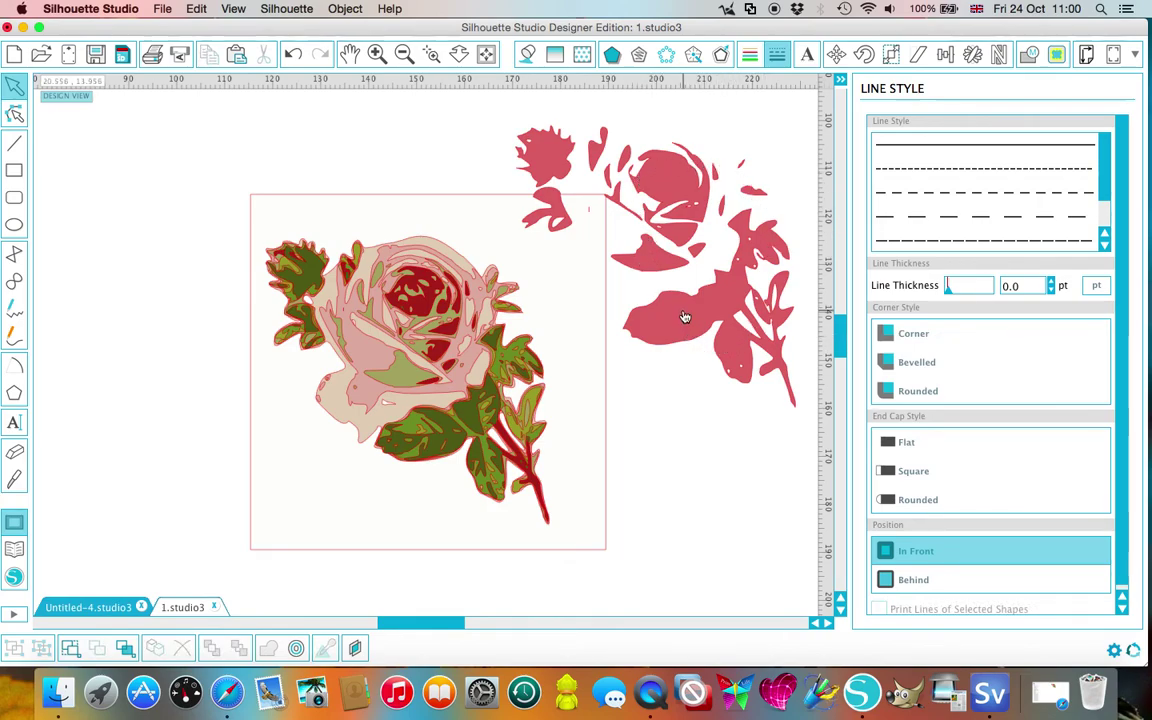
pyautogui.click(288, 56)
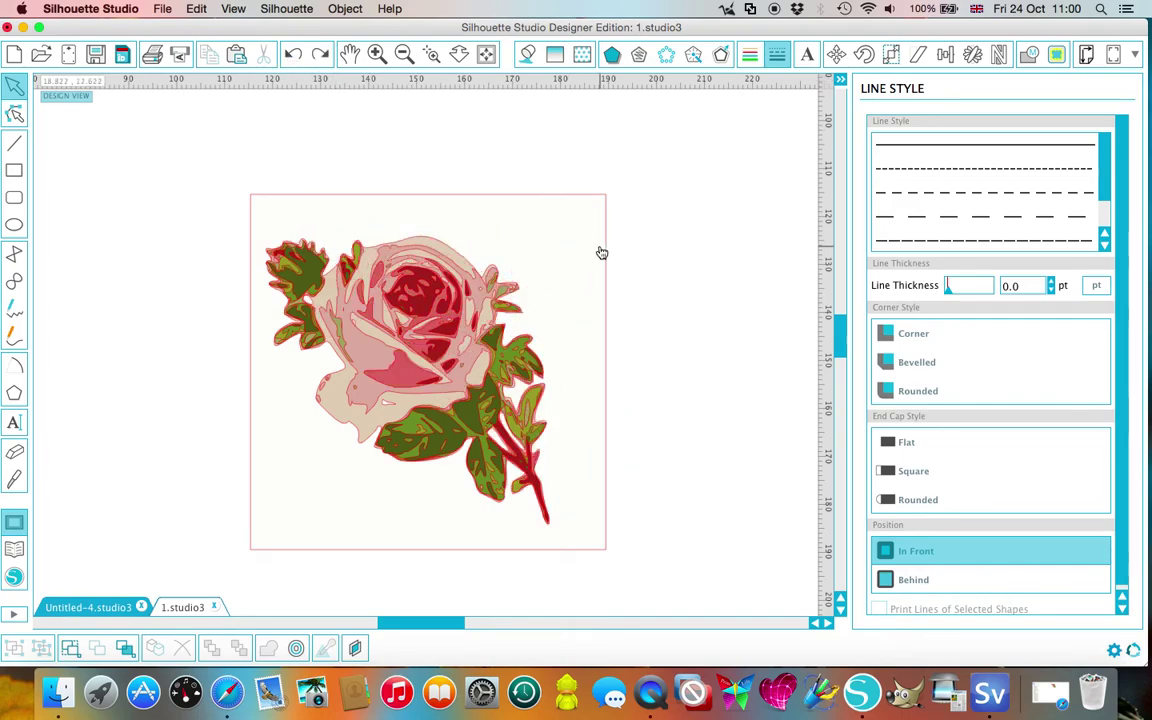
pyautogui.moveTo(599, 249); pyautogui.dragTo(864, 252)
pyautogui.click(706, 206)
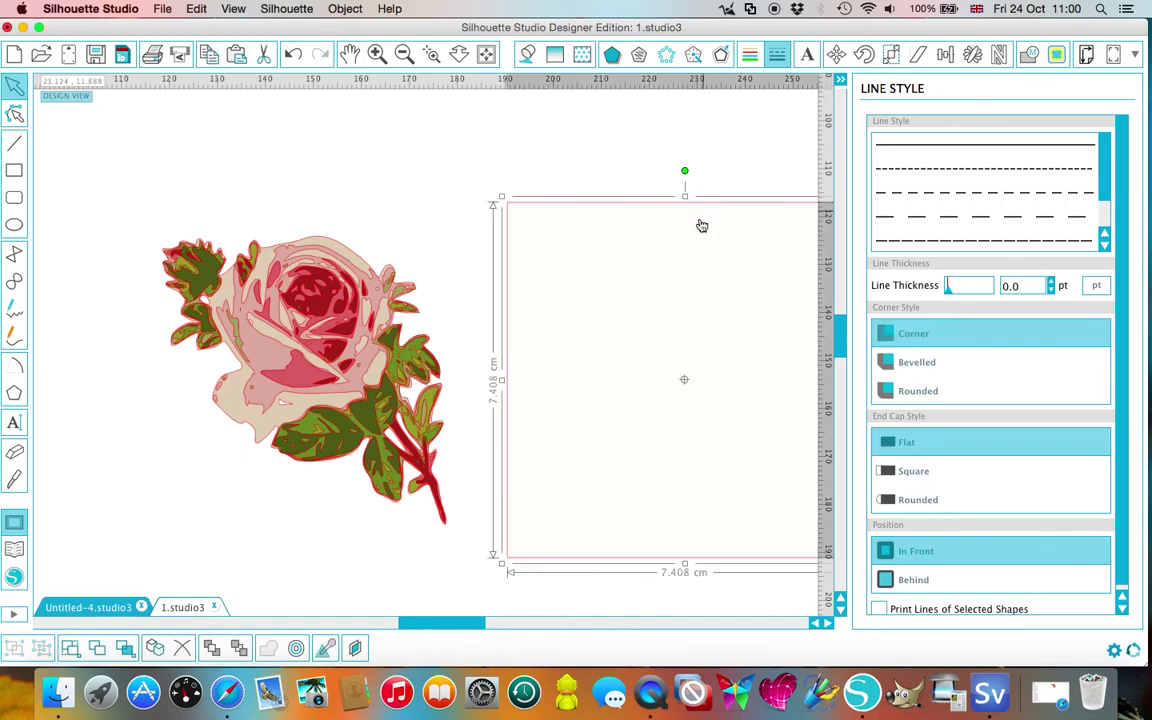
# Delete the background square and group the rose pieces into one 5.914 × 6.005 cm design.
pyautogui.press('BackSpace')
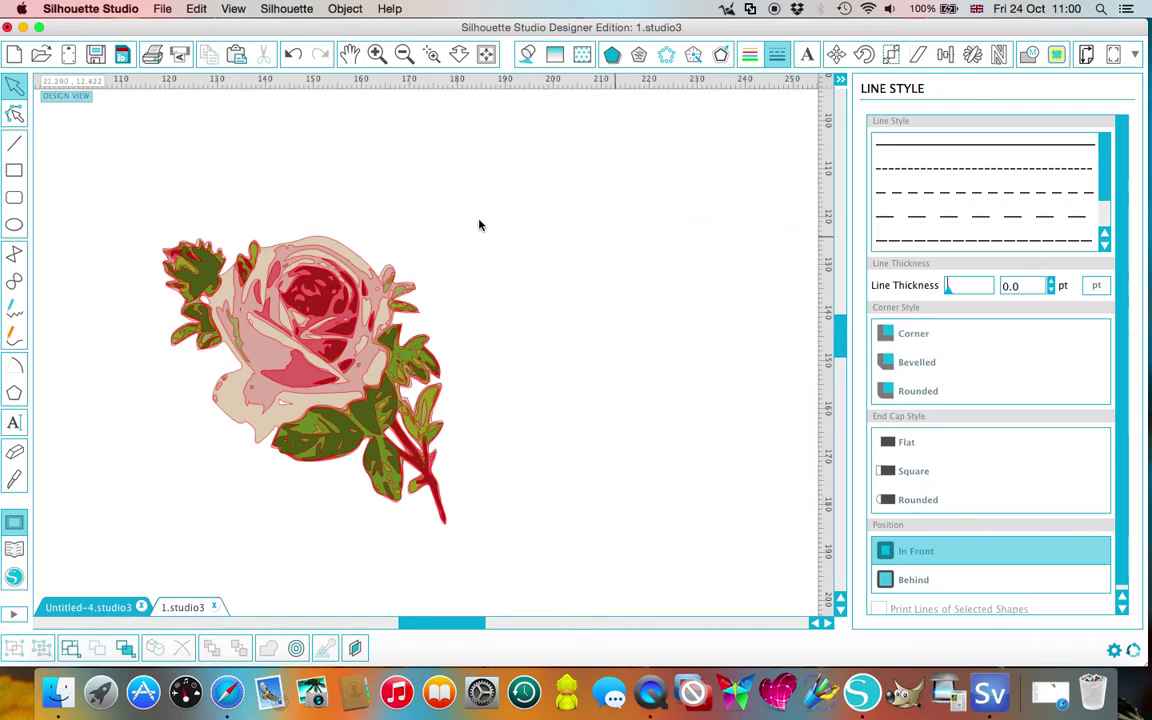
pyautogui.click(93, 197)
pyautogui.moveTo(93, 197); pyautogui.dragTo(576, 603)
pyautogui.click(357, 401)
pyautogui.rightClick(357, 401)
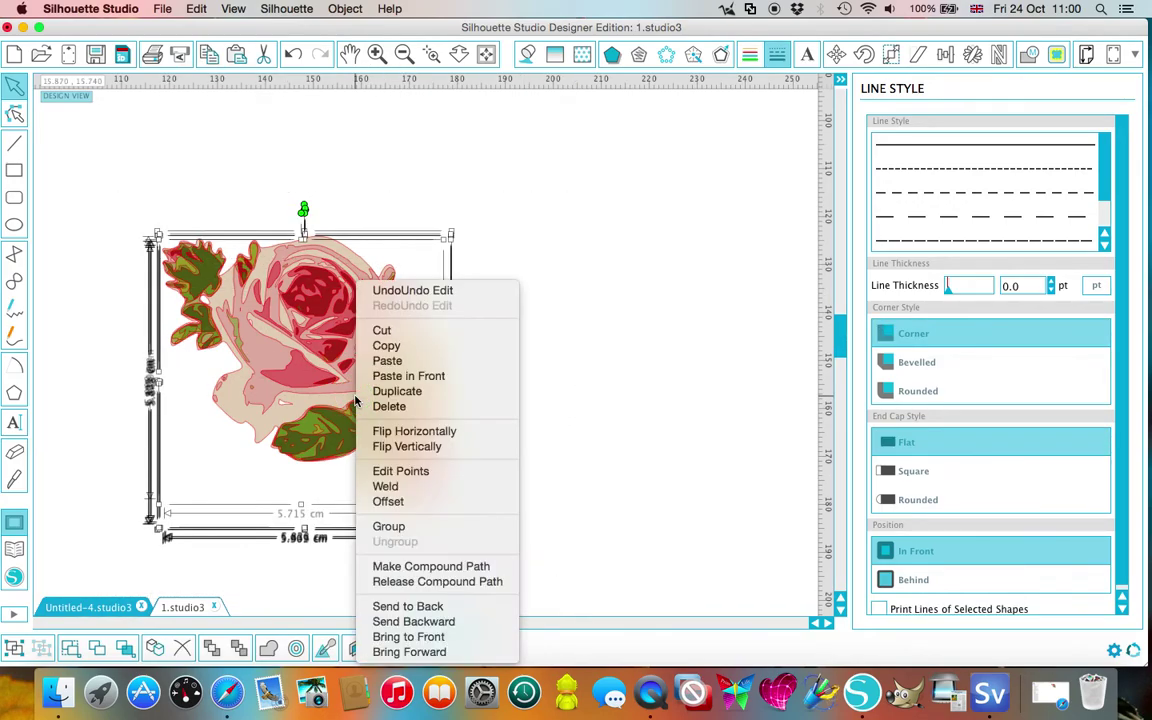
pyautogui.click(447, 487)
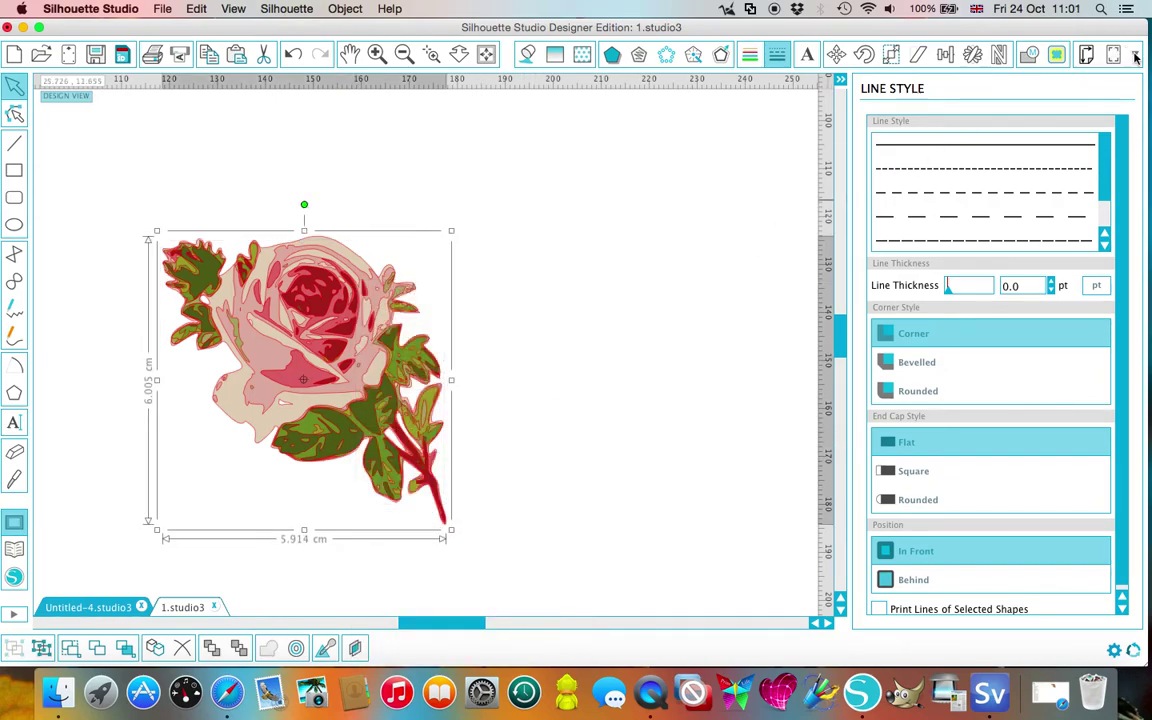
# Set the rose's cut style to Cut Edge, then minimize Silhouette Studio.
pyautogui.moveTo(1135, 58)
pyautogui.click(1127, 118)
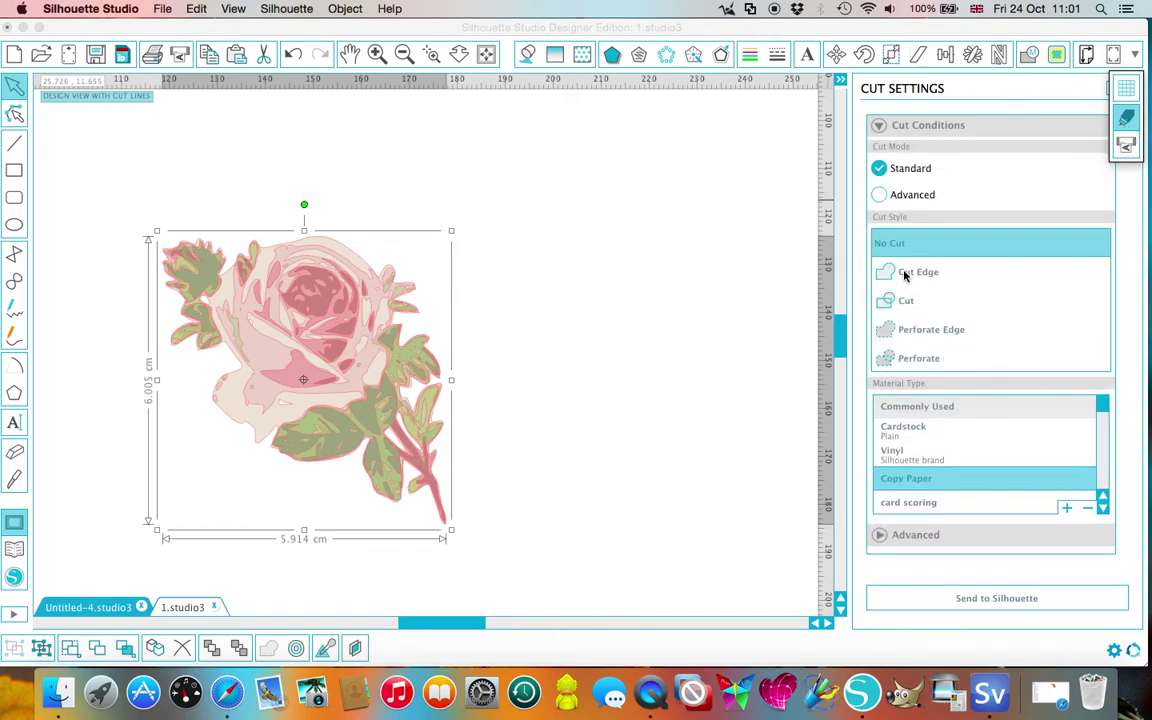
pyautogui.click(905, 273)
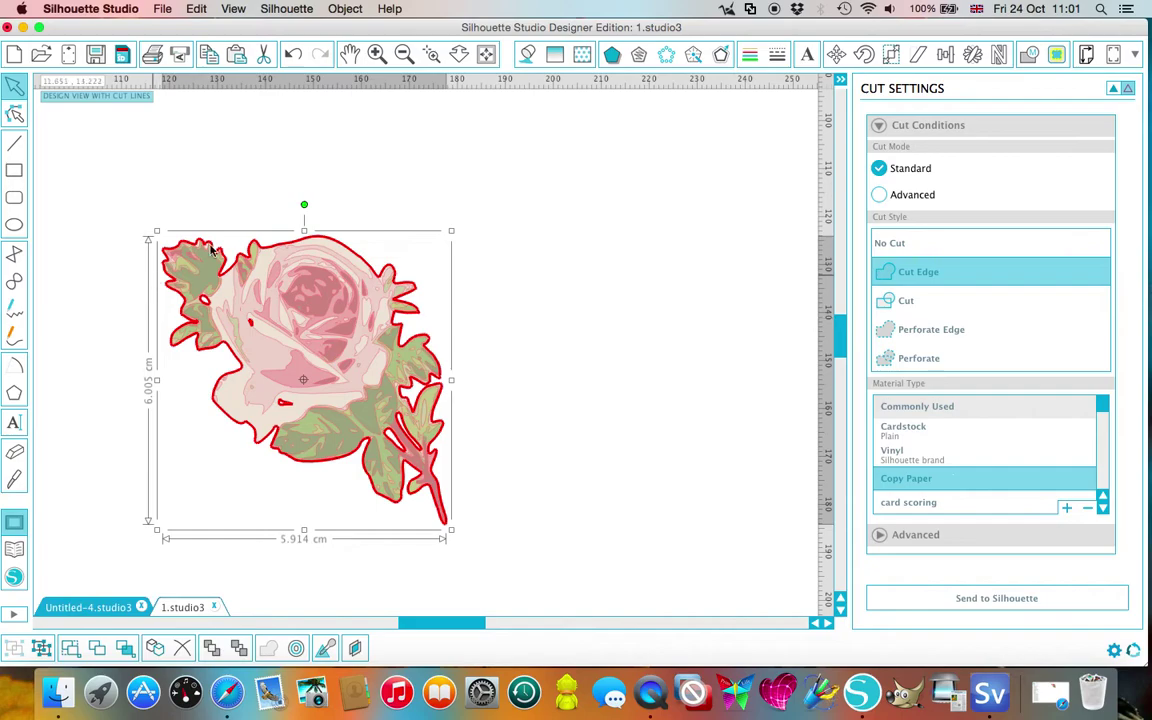
pyautogui.click(24, 29)
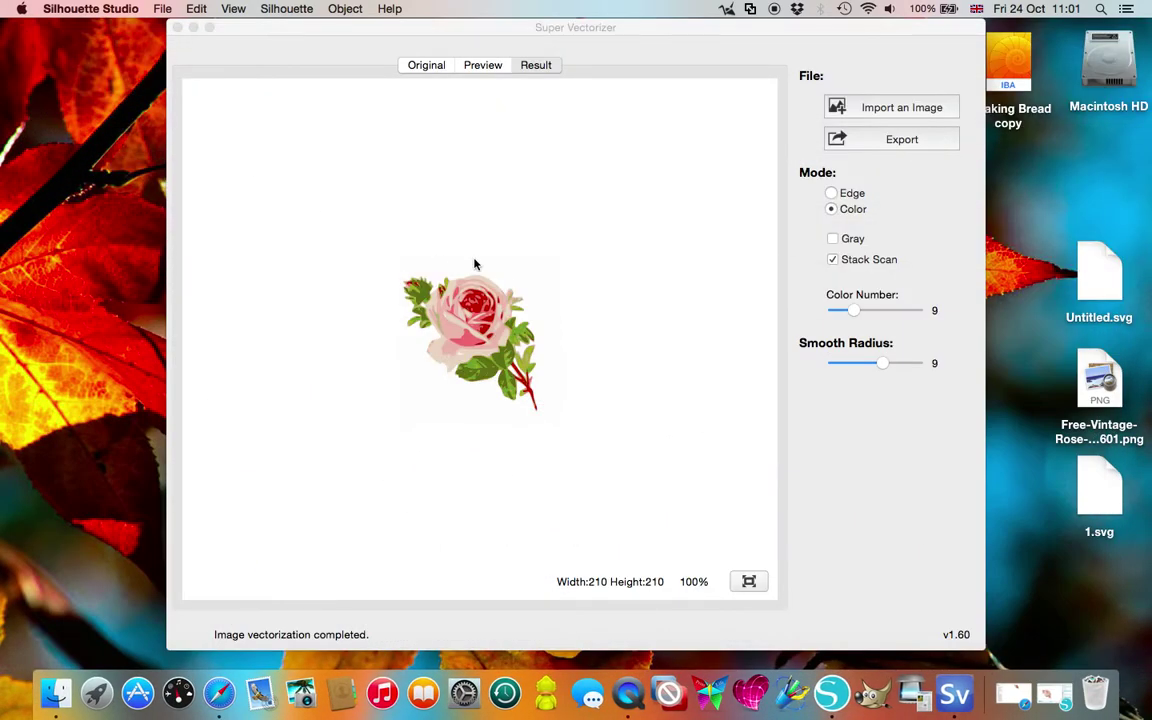
# Try a 2-colour rose result, then switch Super Vectorizer to Edge mode at threshold 60 and minimize it.
pyautogui.click(502, 328)
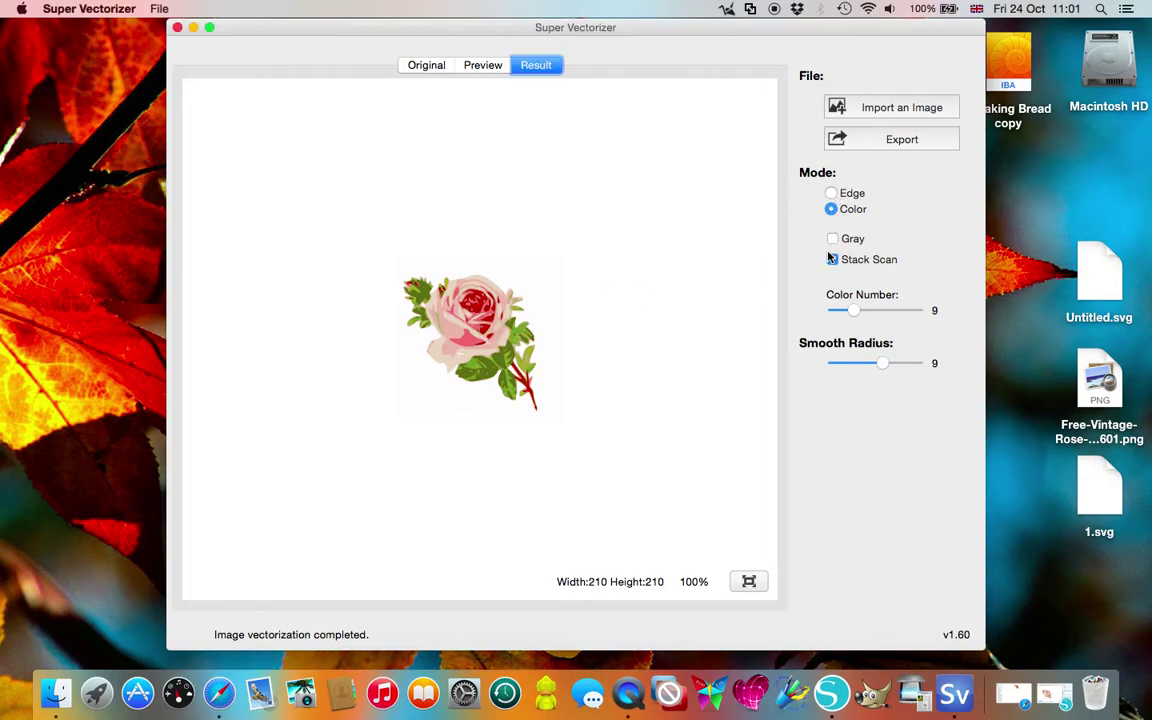
pyautogui.moveTo(852, 311); pyautogui.dragTo(829, 314)
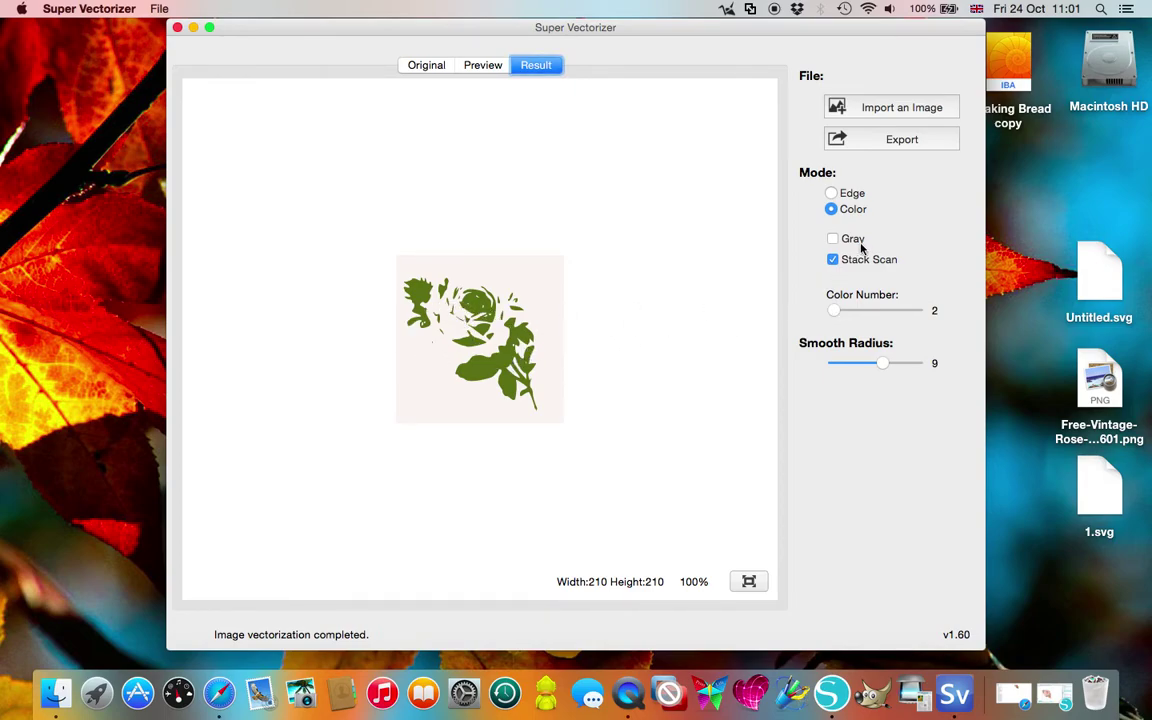
pyautogui.click(830, 194)
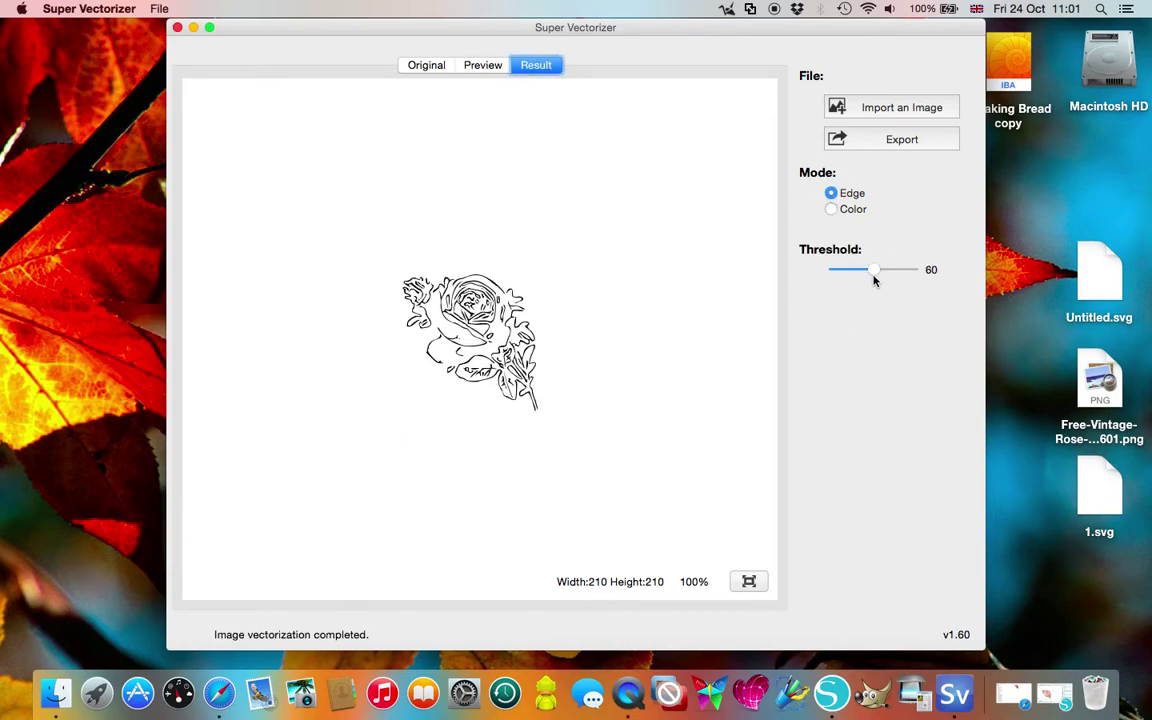
pyautogui.moveTo(874, 275)
pyautogui.mouseDown()
pyautogui.moveTo(846, 272)
pyautogui.moveTo(874, 270)
pyautogui.mouseUp()
pyautogui.click(193, 28)
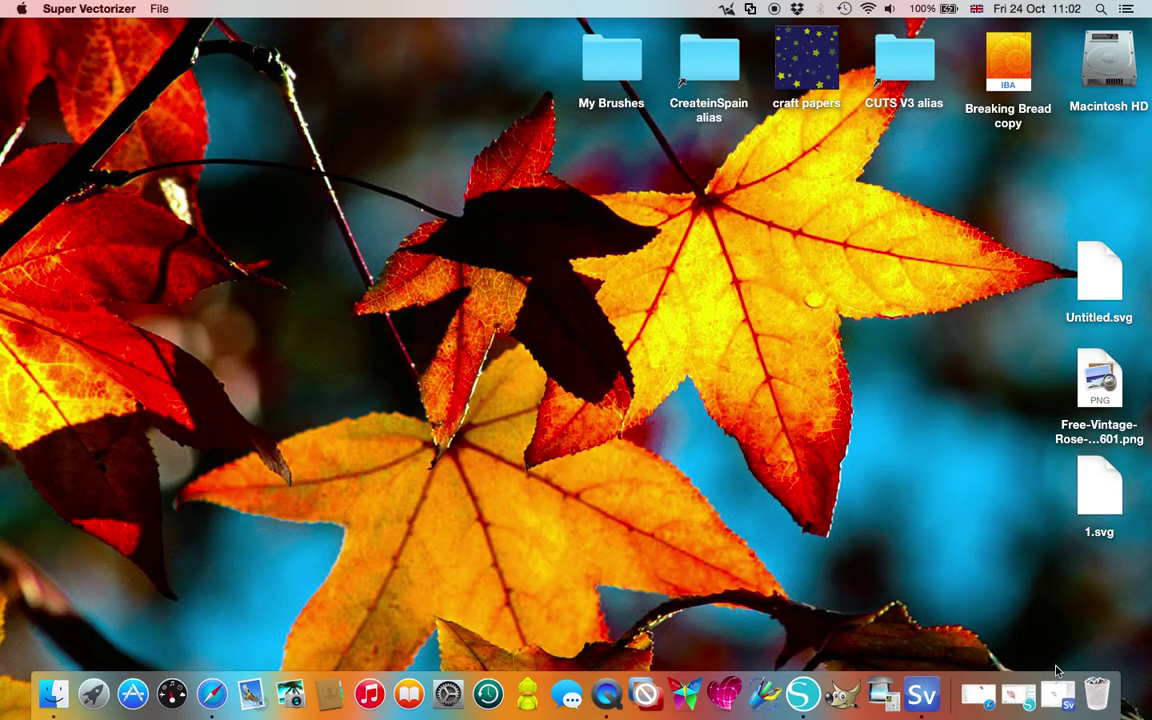
# Restore the Silhouette Studio window showing 1.studio3 with the cut-edge outlined rose.
pyautogui.click(1058, 692)
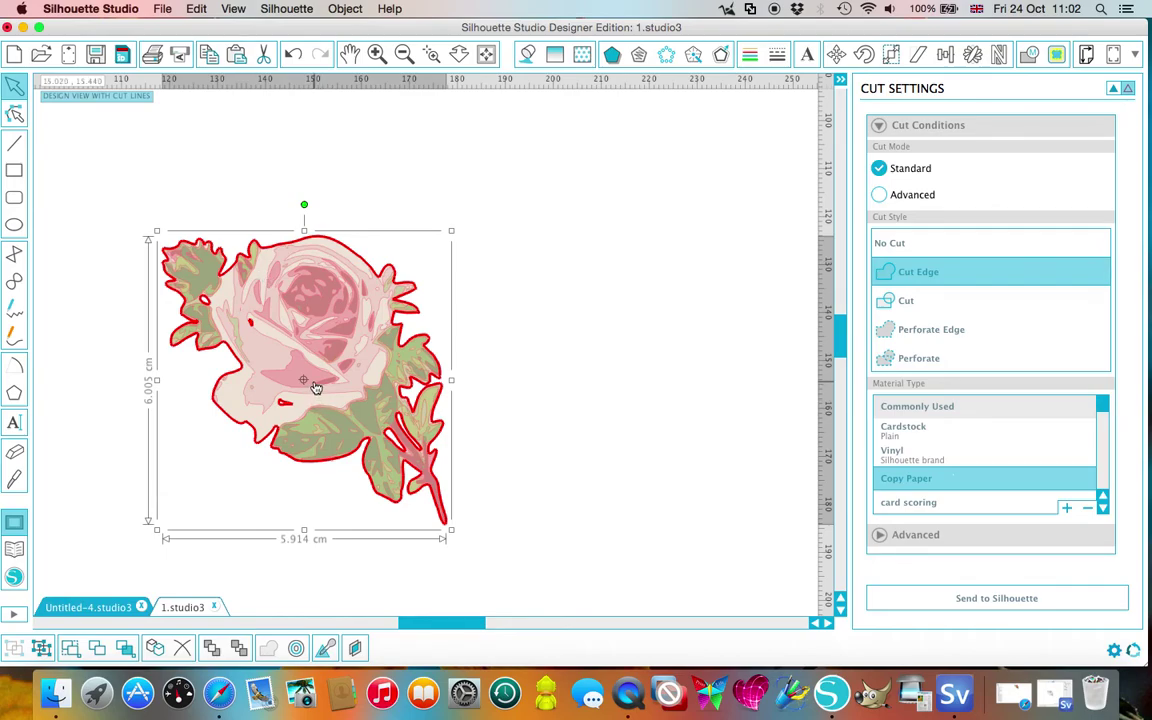
pyautogui.rightClick(386, 333)
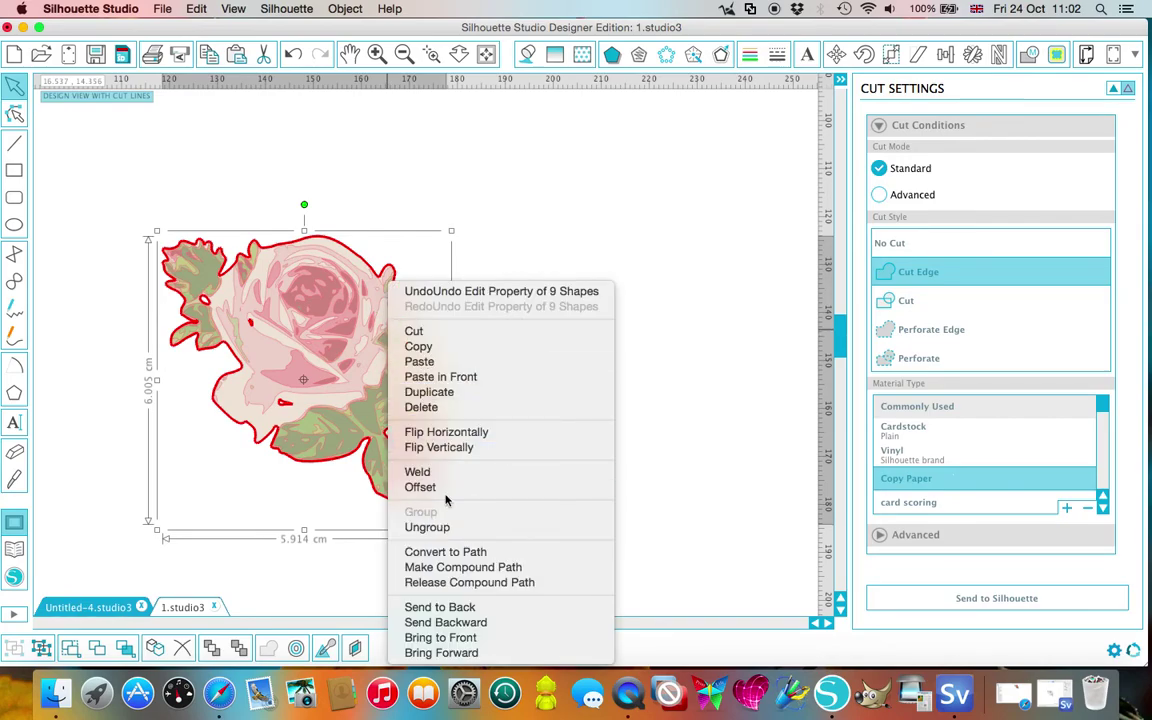
# Ungroup the rose and drag two green leaf pieces out to the right of the flower.
pyautogui.click(421, 522)
pyautogui.click(602, 344)
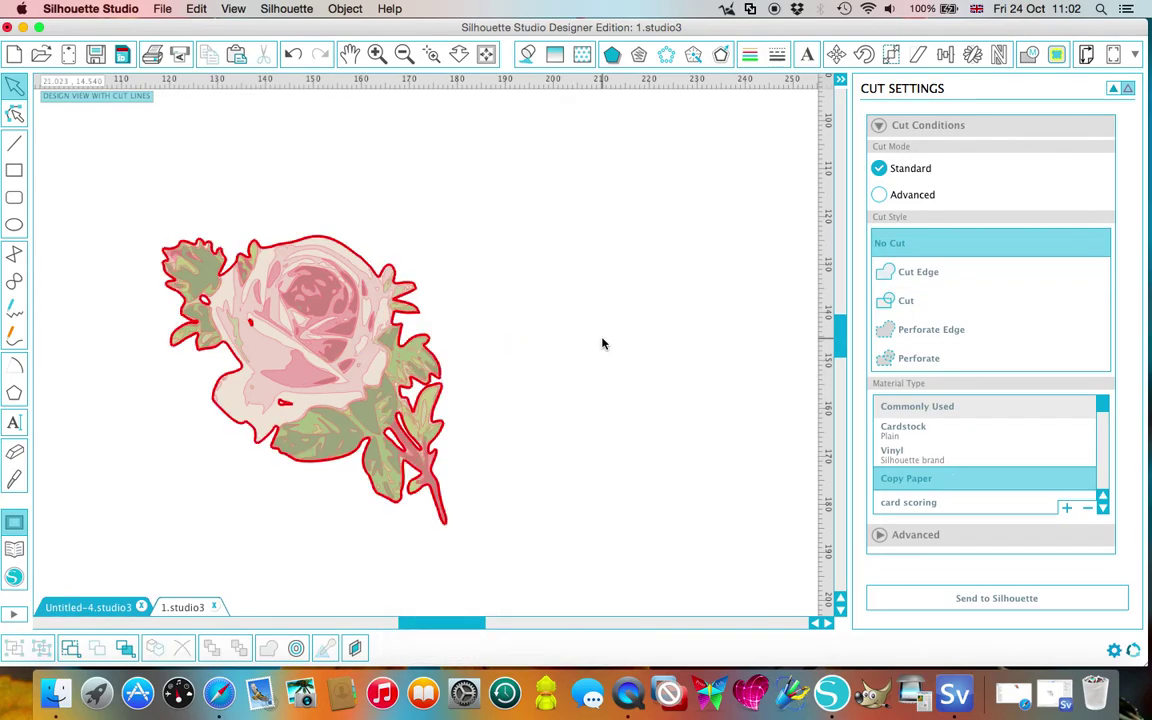
pyautogui.moveTo(437, 365); pyautogui.dragTo(650, 280)
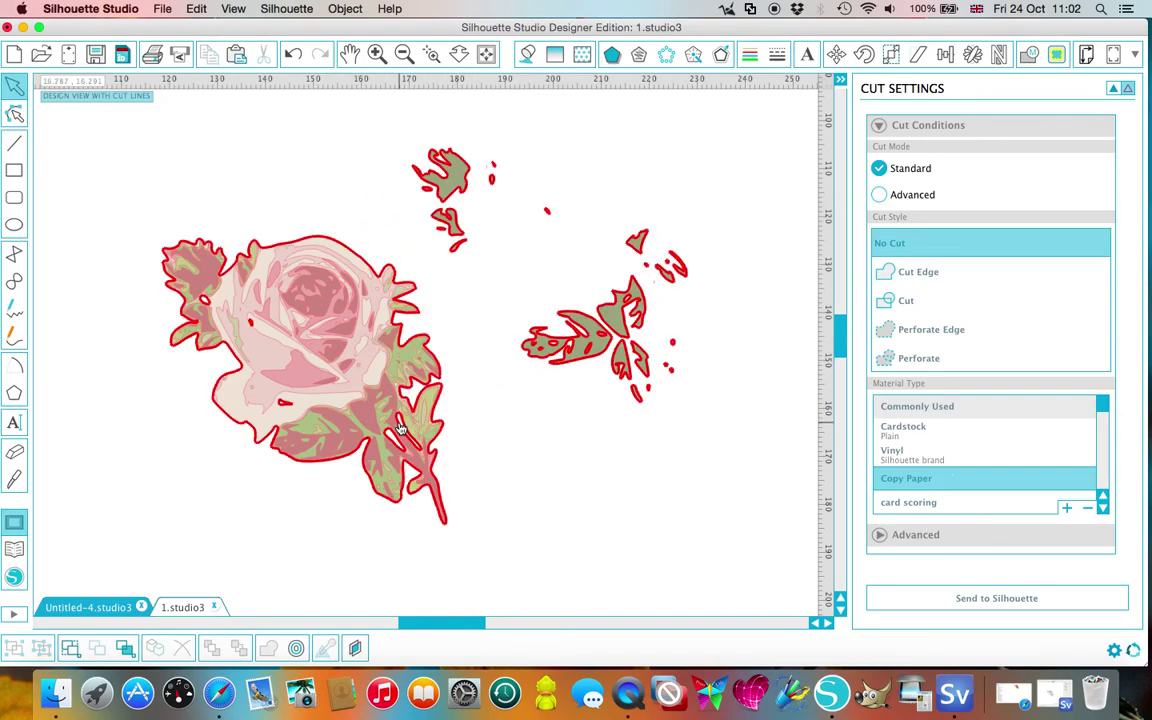
pyautogui.moveTo(400, 428); pyautogui.dragTo(677, 476)
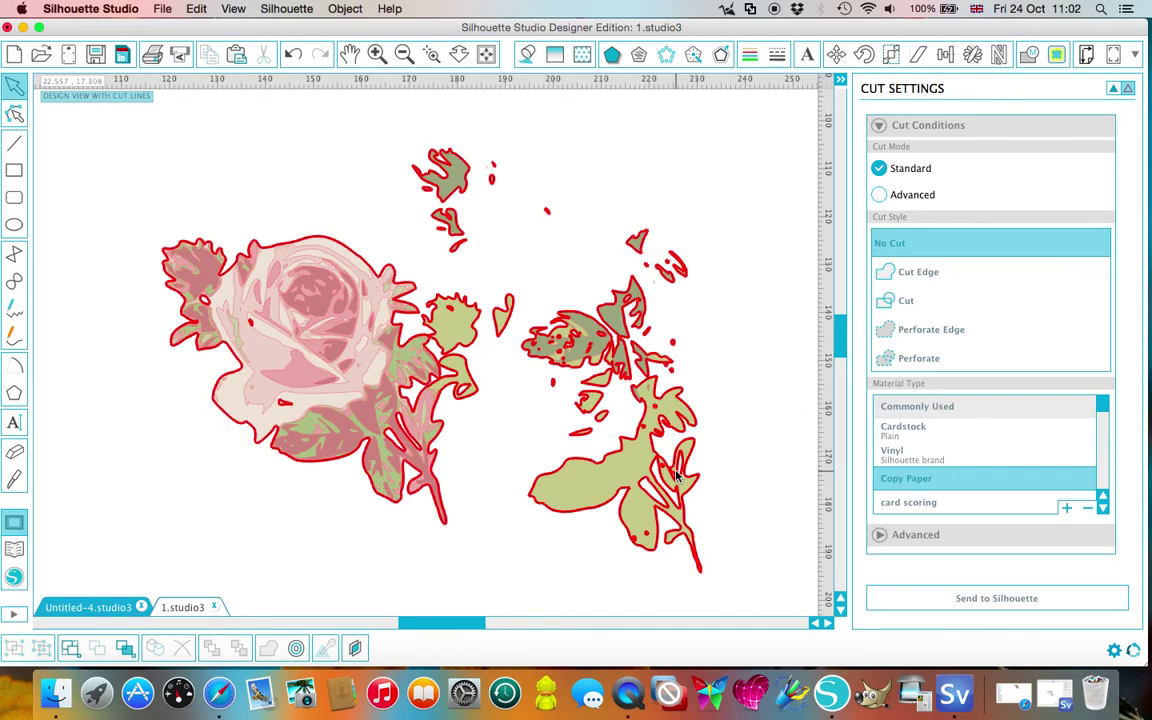